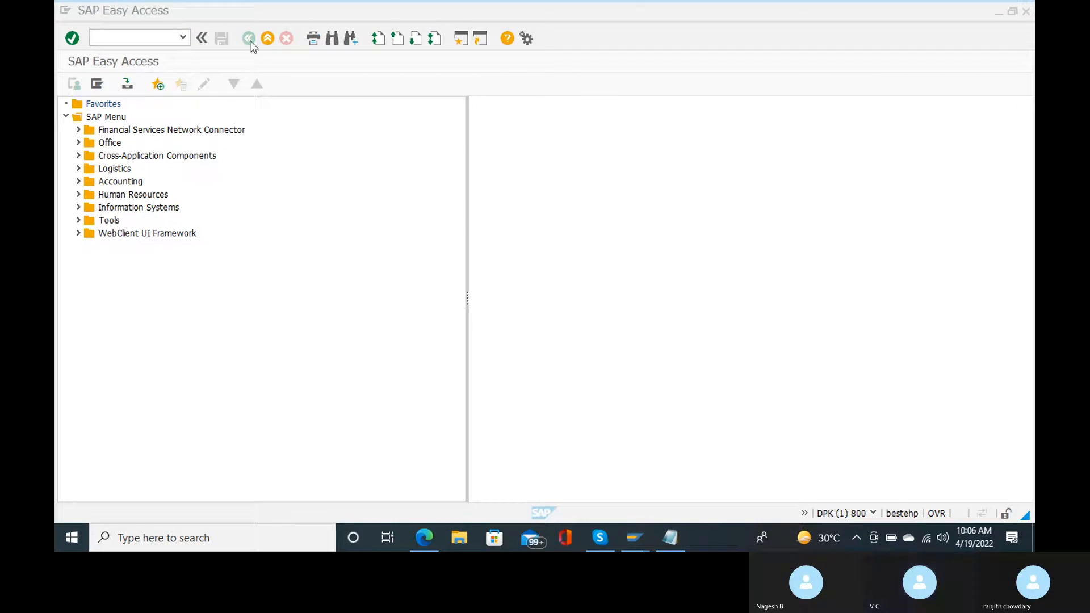
- Start transaction VA01 to create a sales order
{"action": "left_click", "coordinate": [124, 37]}
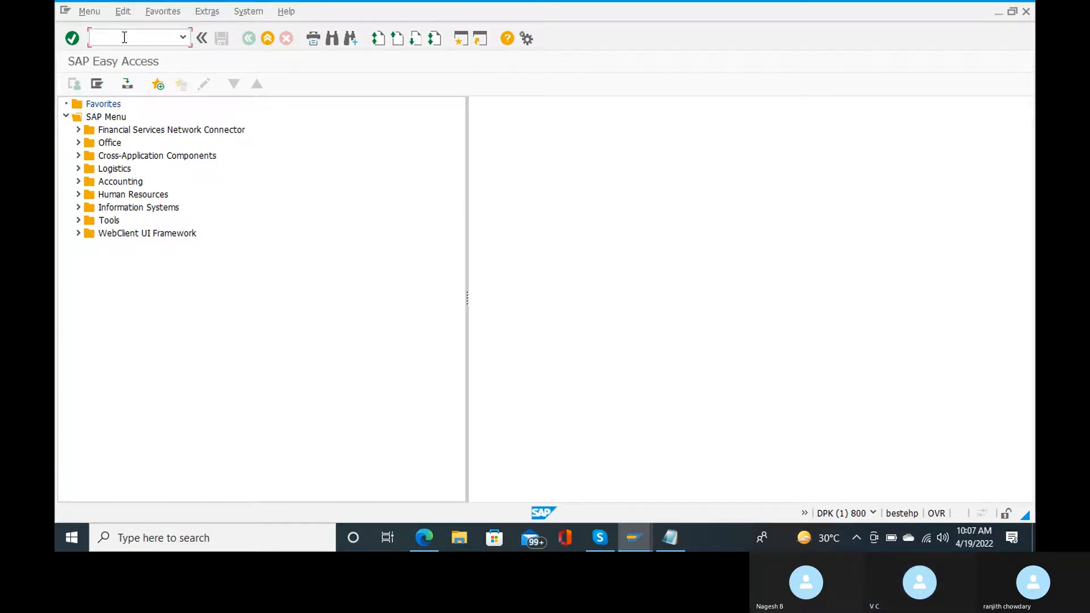
{"action": "type", "text": "va01"}
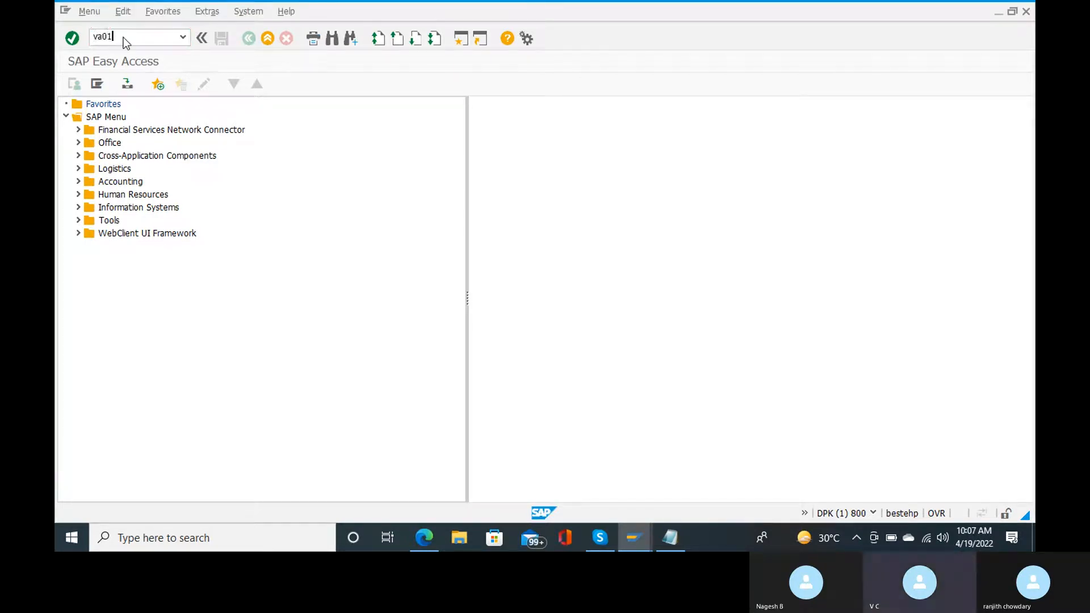
{"action": "key", "text": "Return"}
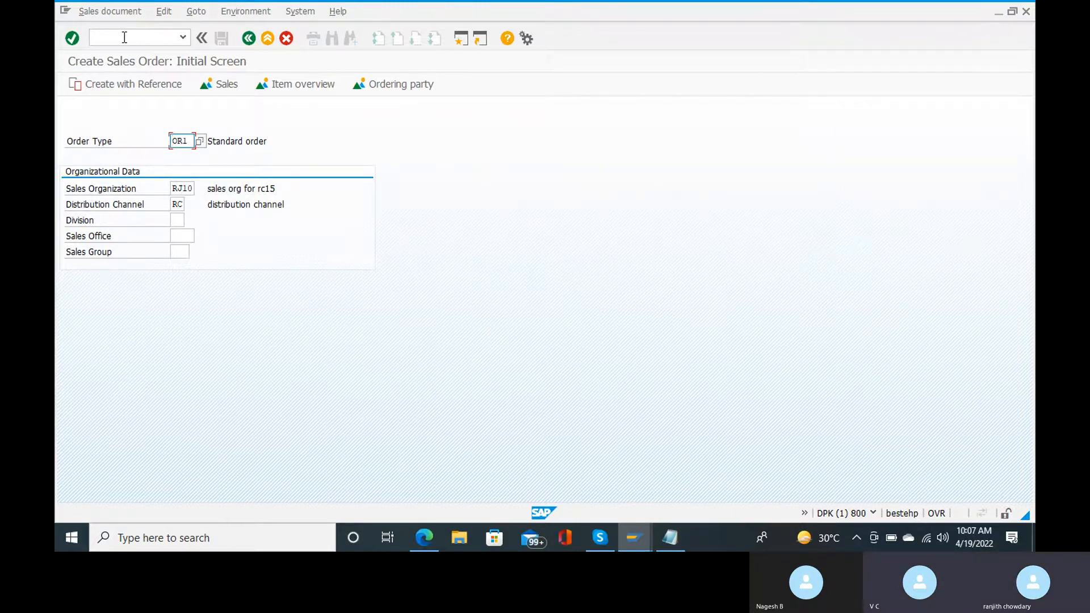
{"action": "left_click", "coordinate": [201, 141]}
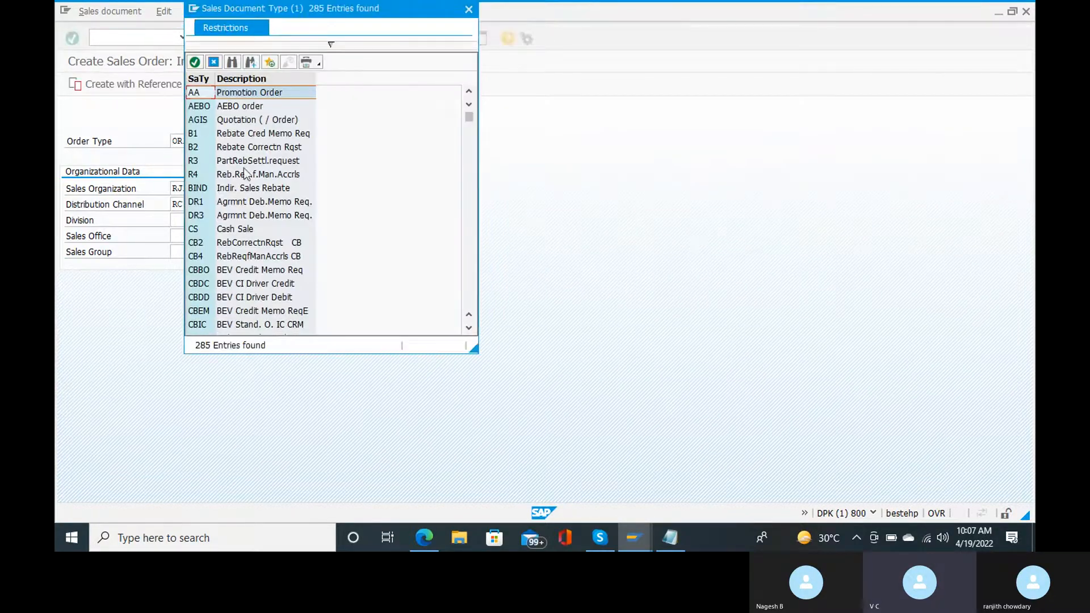
{"action": "left_click", "coordinate": [232, 61]}
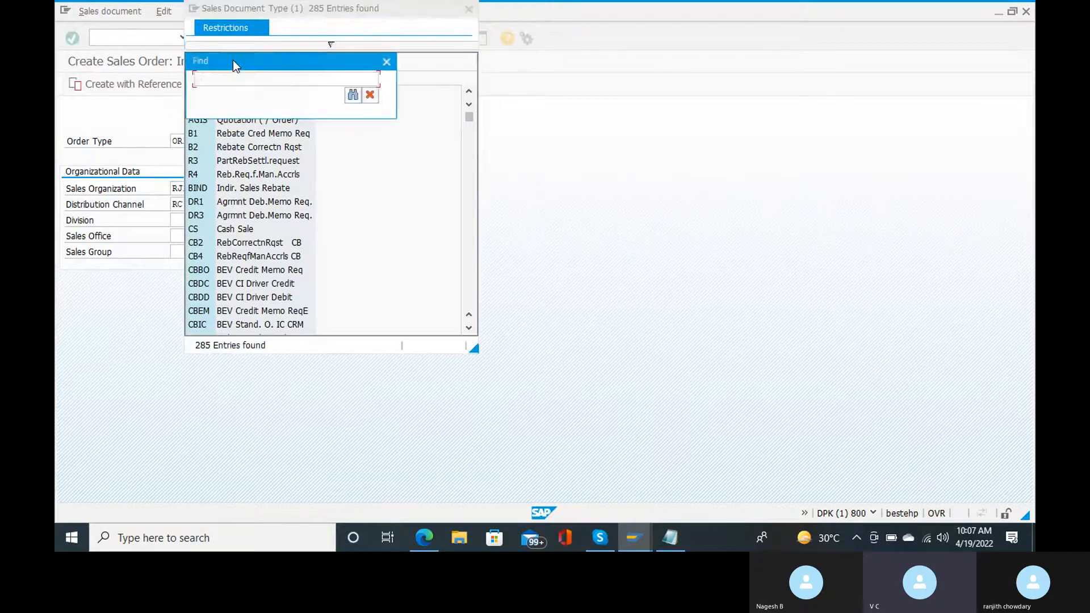
{"action": "type", "text": "standard"}
{"action": "key", "text": "Return"}
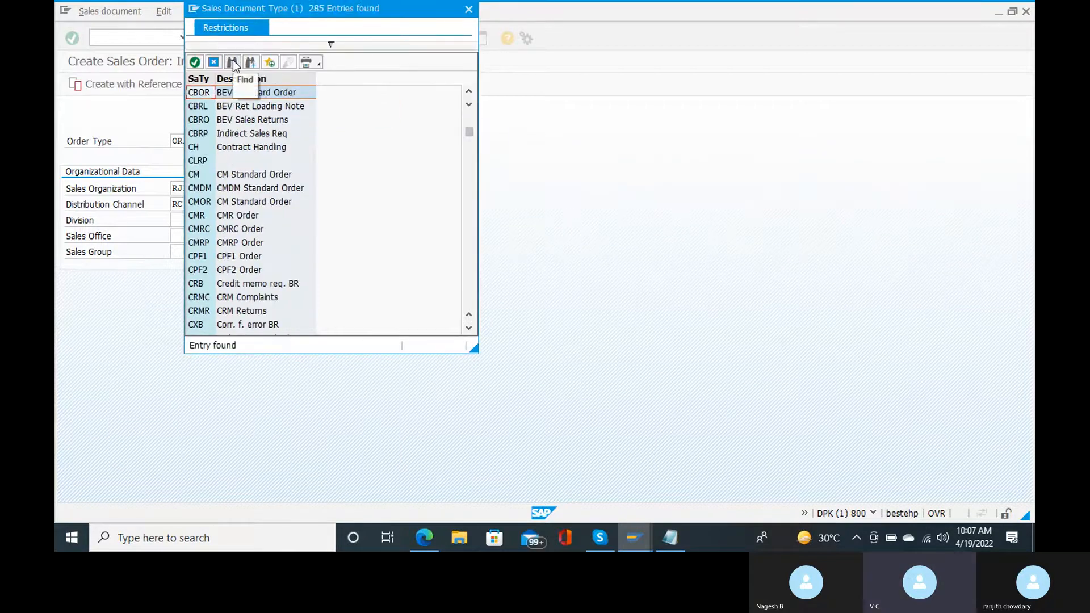
{"action": "key", "text": "Escape"}
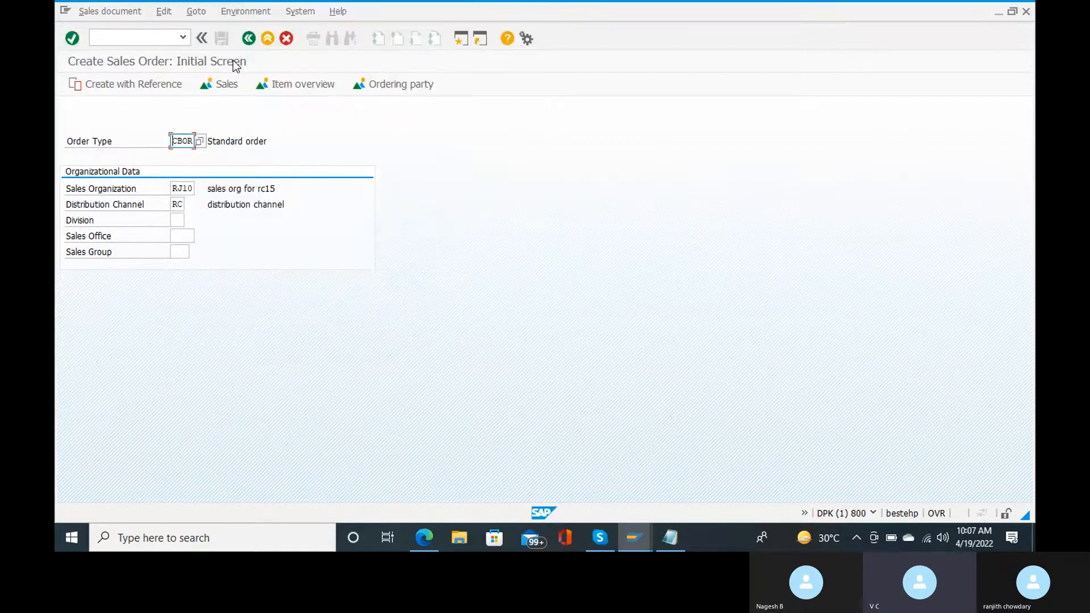
{"action": "key", "text": "BackSpace"}
{"action": "key", "text": "BackSpace"}
{"action": "key", "text": "BackSpace"}
{"action": "key", "text": "BackSpace"}
- Find order type OR1 among the sales document types, select it, and continue to the order overview
{"action": "left_click", "coordinate": [199, 139]}
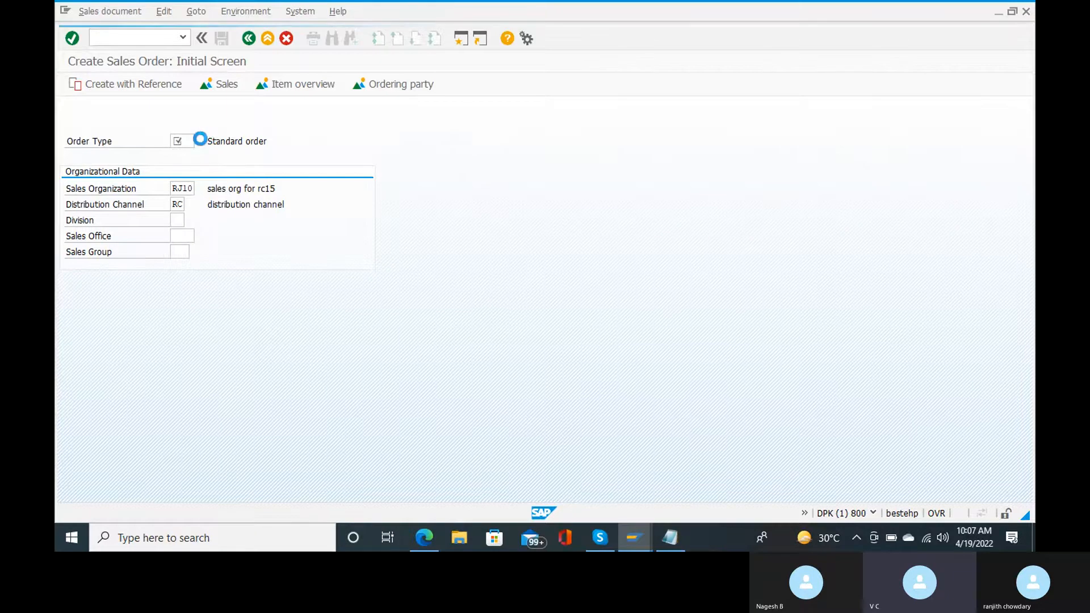
{"action": "key", "text": "ctrl+f"}
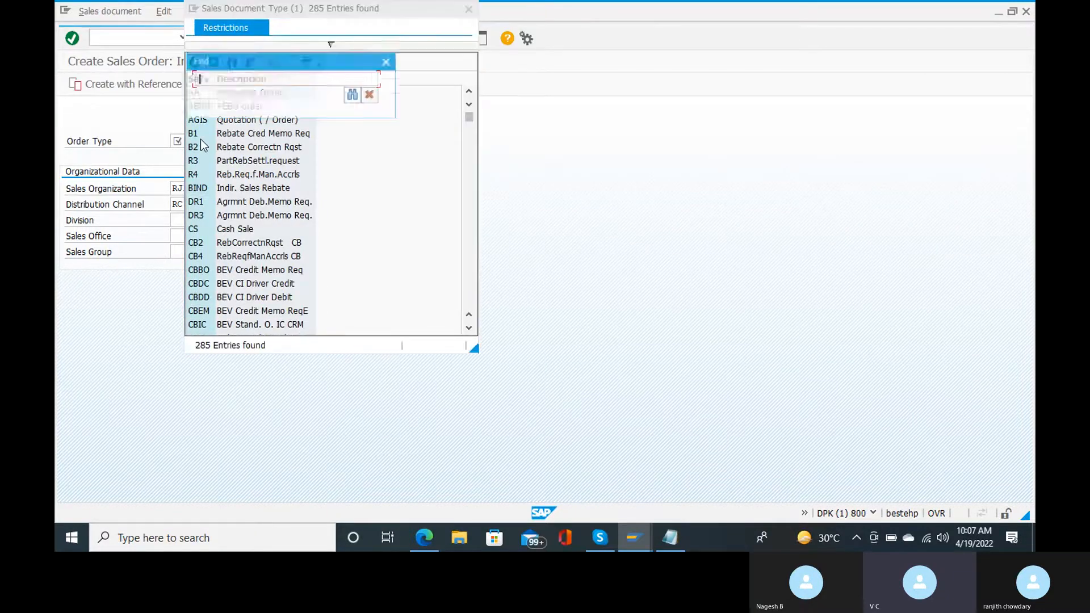
{"action": "type", "text": "or1"}
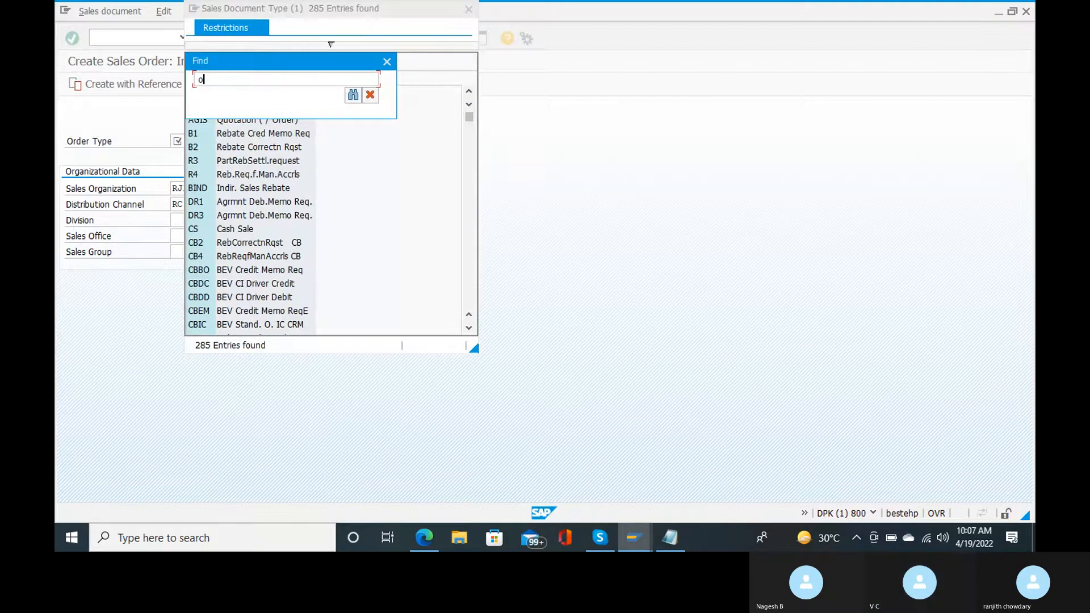
{"action": "key", "text": "Return"}
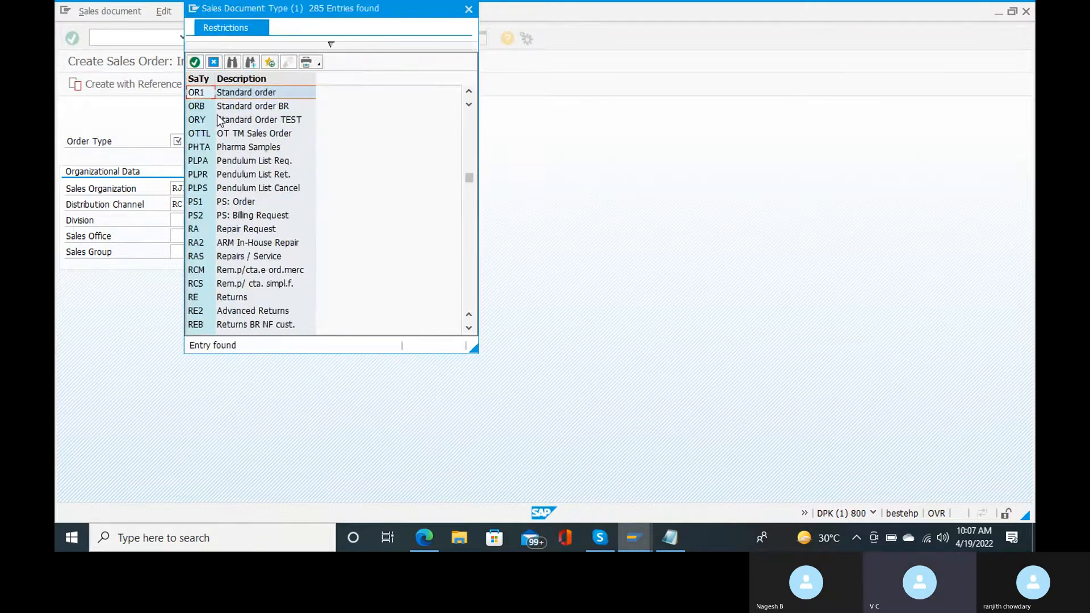
{"action": "double_click", "coordinate": [206, 95]}
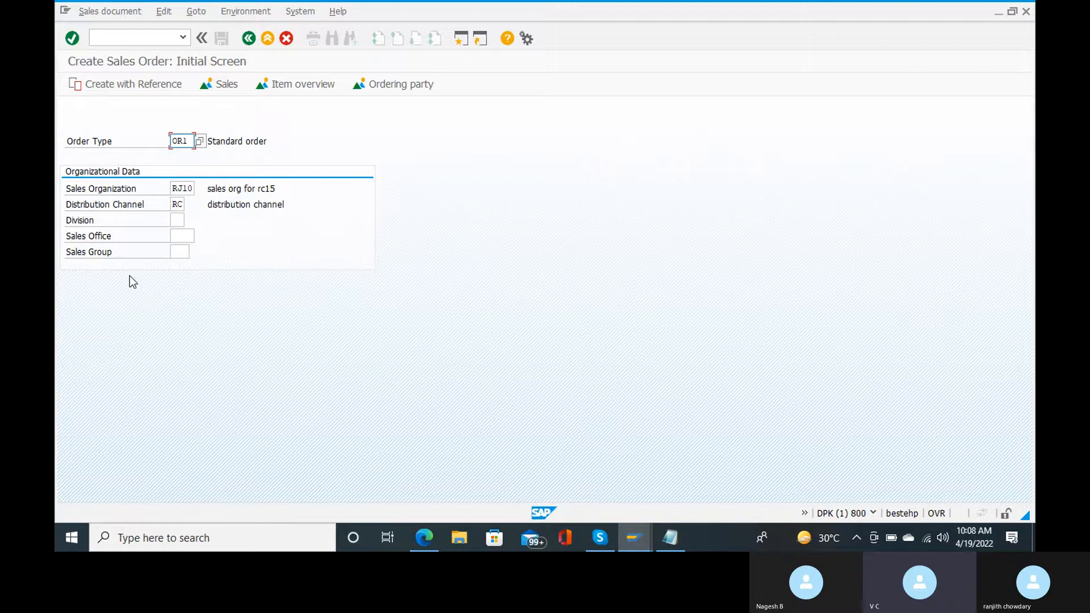
{"action": "key", "text": "Return"}
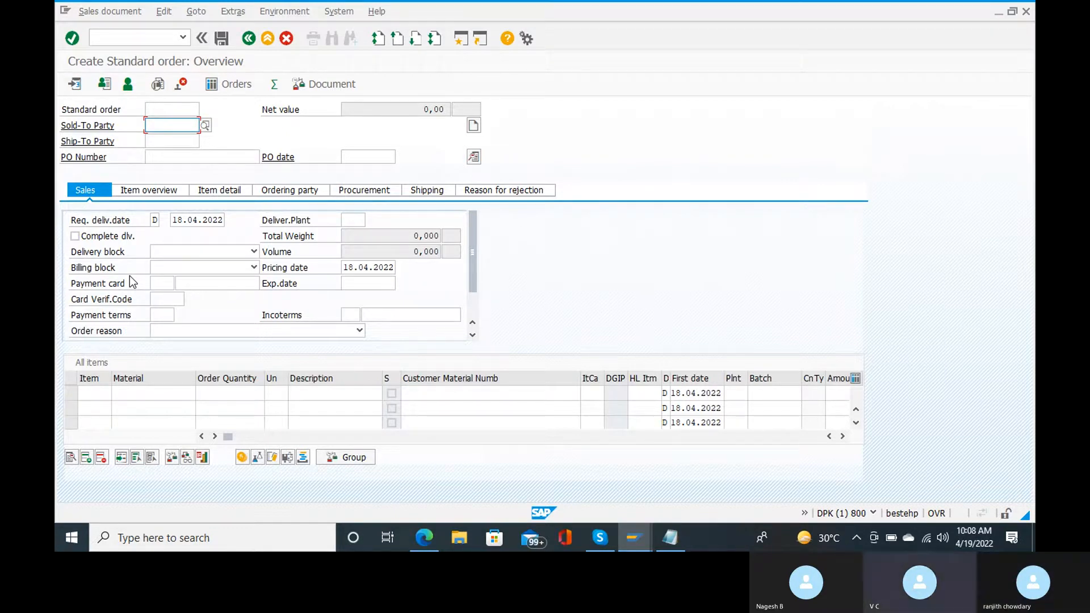
- Enter the customer number as the sold-to party and load the customer's data into the order
{"action": "key", "text": "BackSpace"}
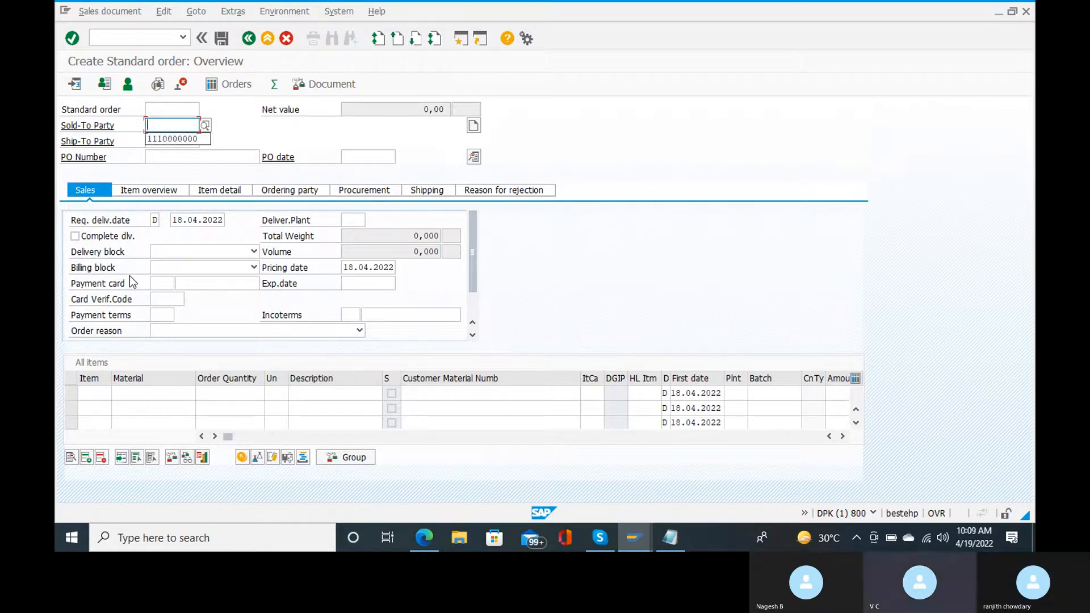
{"action": "left_click", "coordinate": [188, 139]}
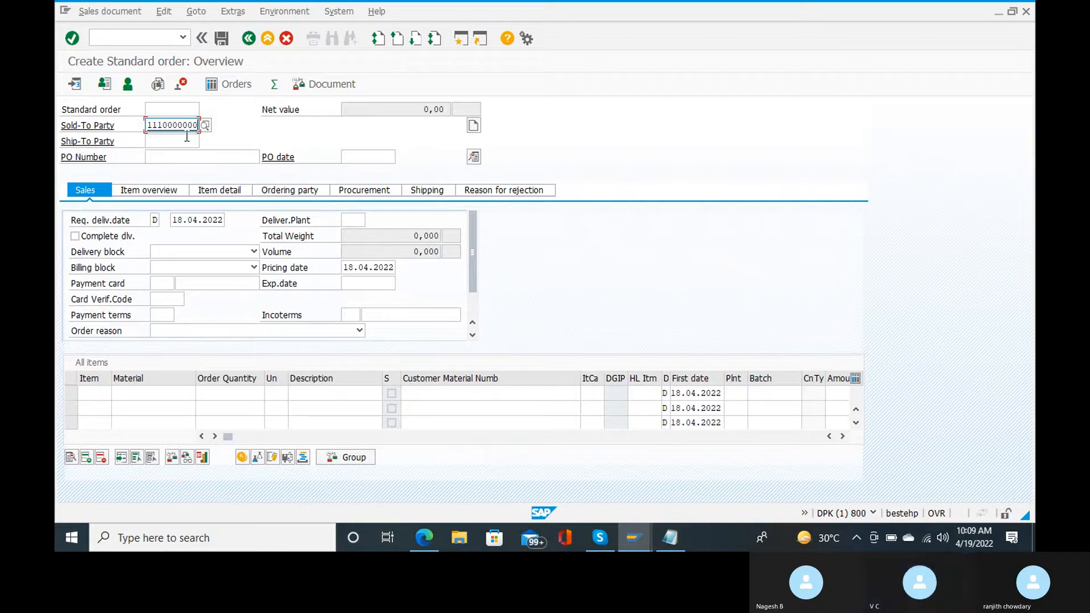
{"action": "key", "text": "Return"}
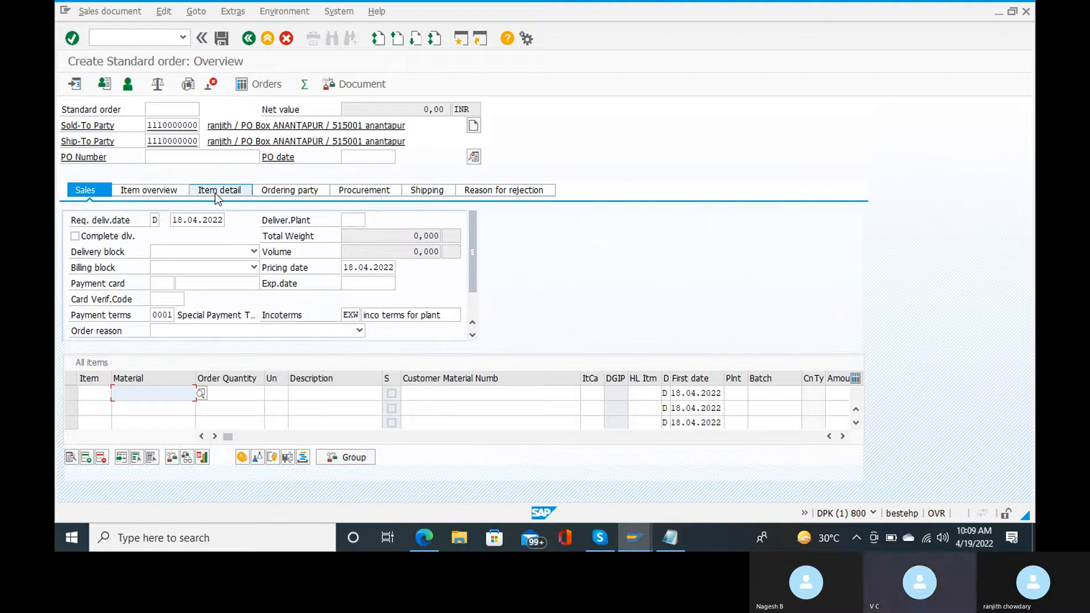
- Enter item 10 with material 50106 and an order quantity of 1
{"action": "left_click", "coordinate": [105, 396]}
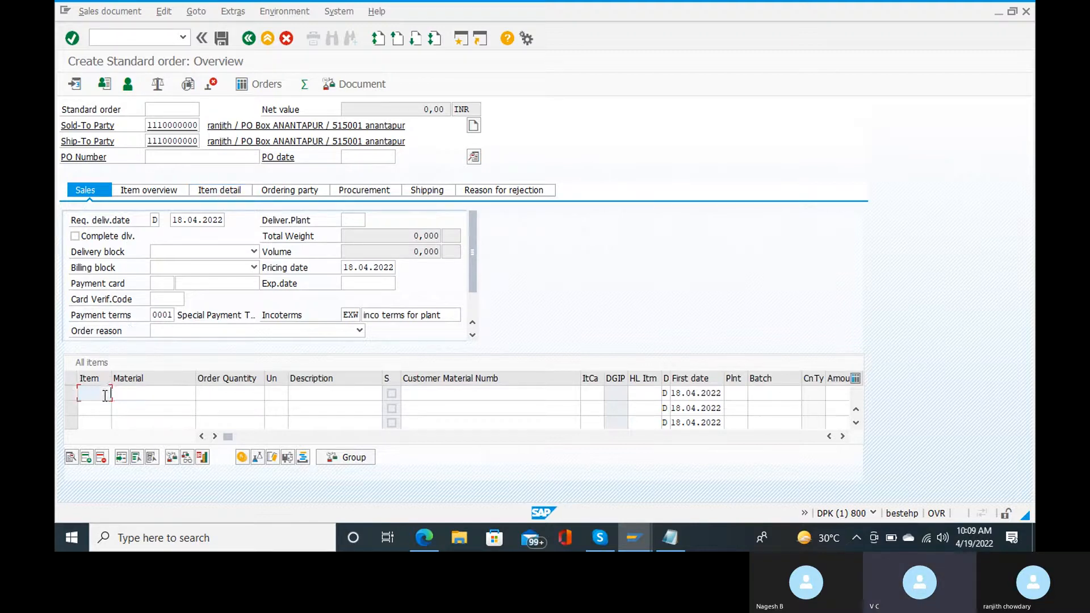
{"action": "type", "text": "10"}
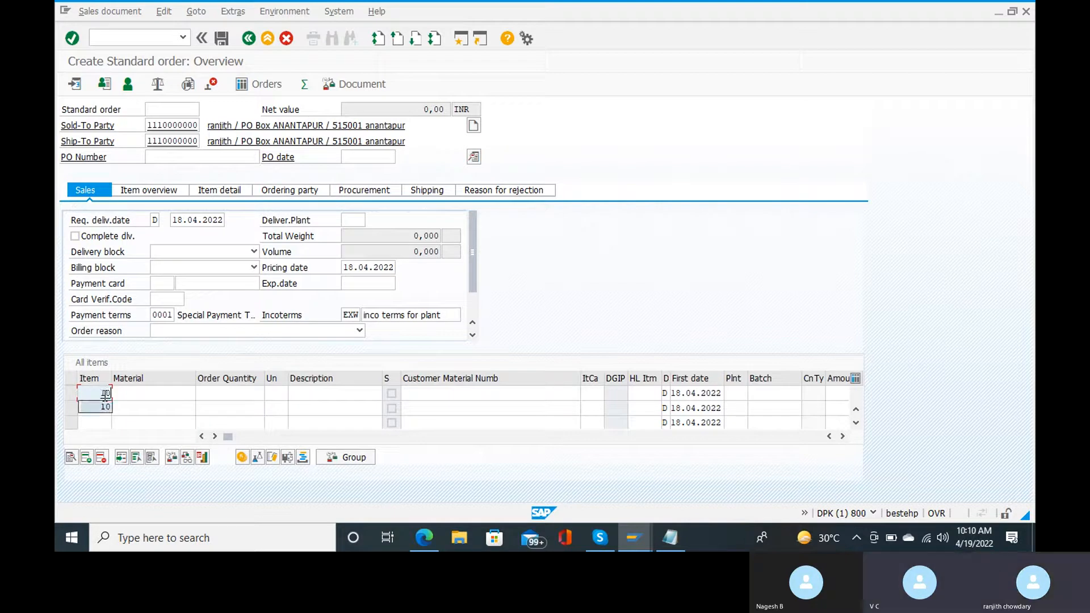
{"action": "key", "text": "Tab"}
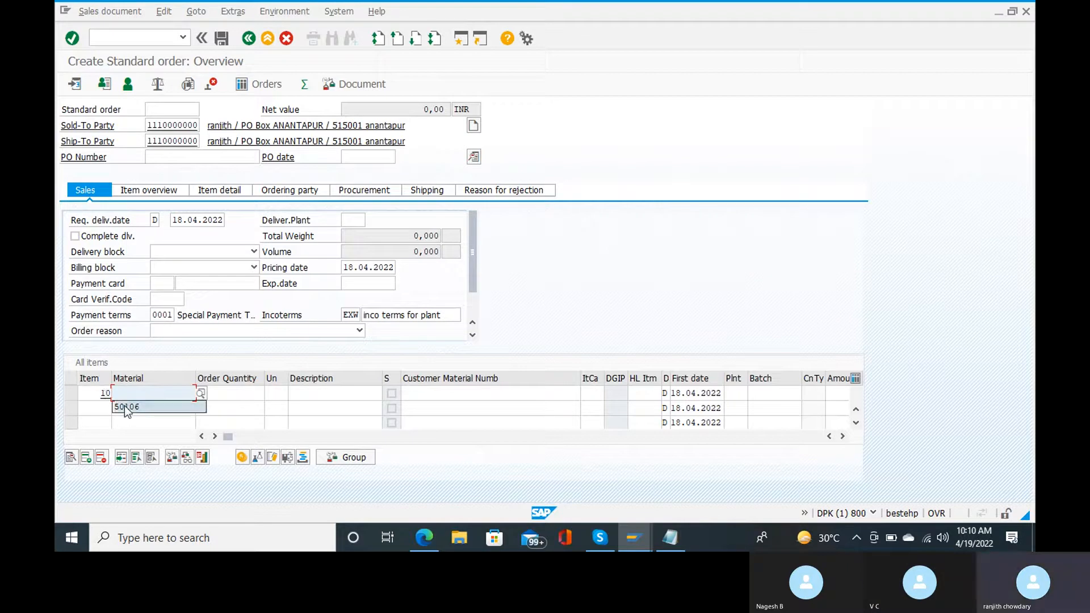
{"action": "left_click", "coordinate": [125, 407]}
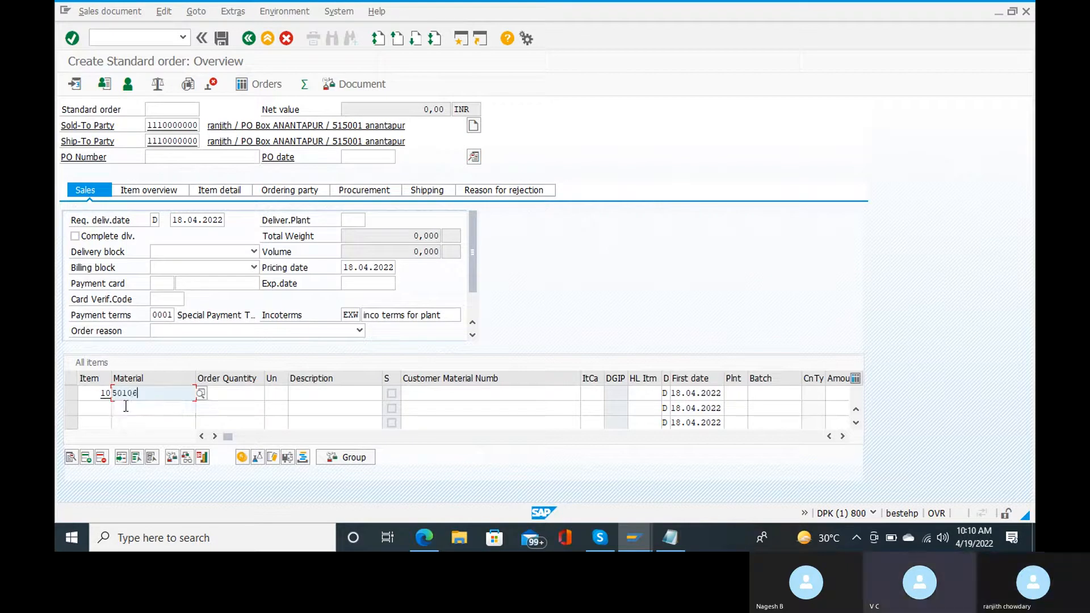
{"action": "key", "text": "Tab"}
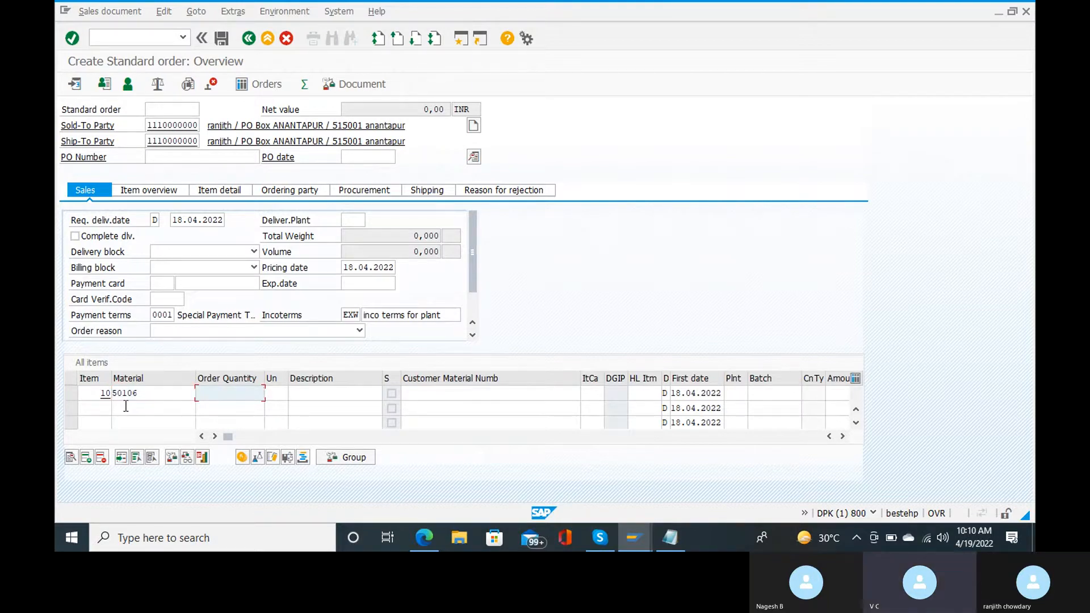
{"action": "type", "text": "1"}
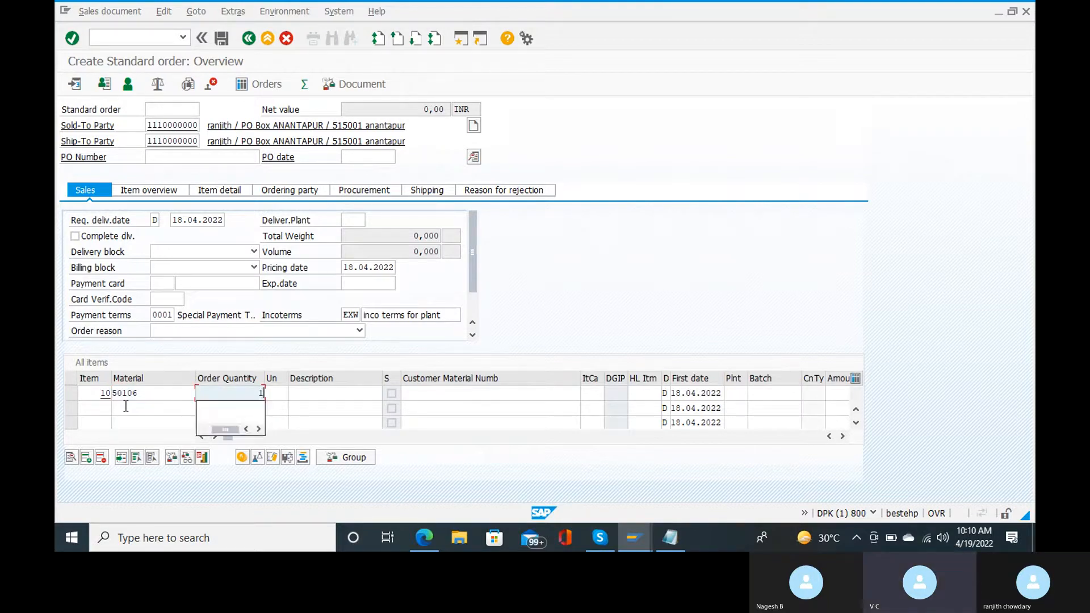
{"action": "key", "text": "Tab"}
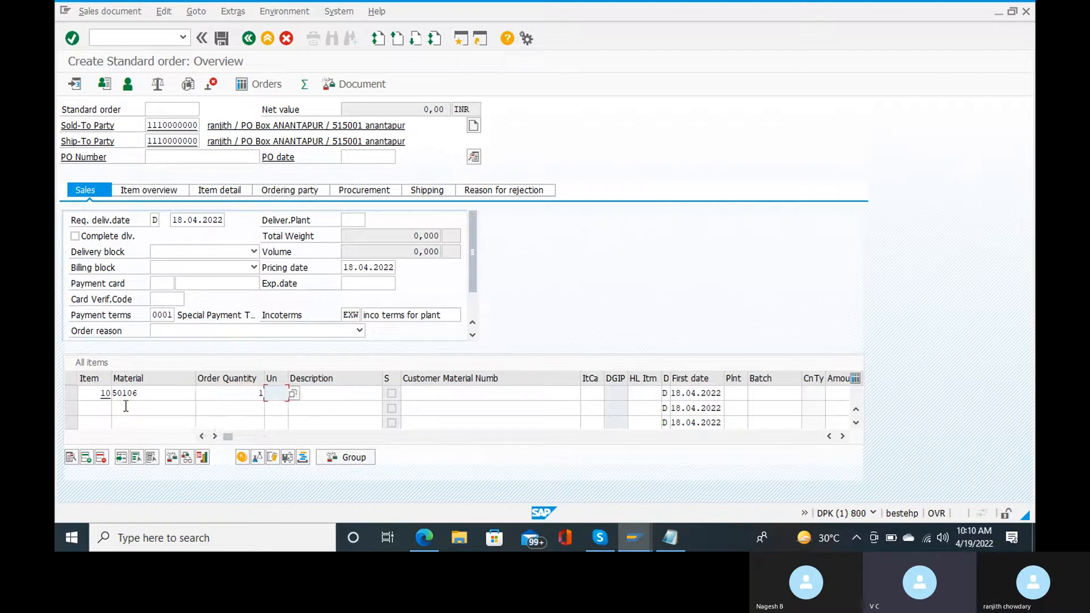
- Set the plant of item 10 to RANJ and have the order line completed
{"action": "key", "text": "Tab"}
{"action": "key", "text": "Tab"}
{"action": "key", "text": "Tab"}
{"action": "key", "text": "Tab"}
{"action": "key", "text": "Tab"}
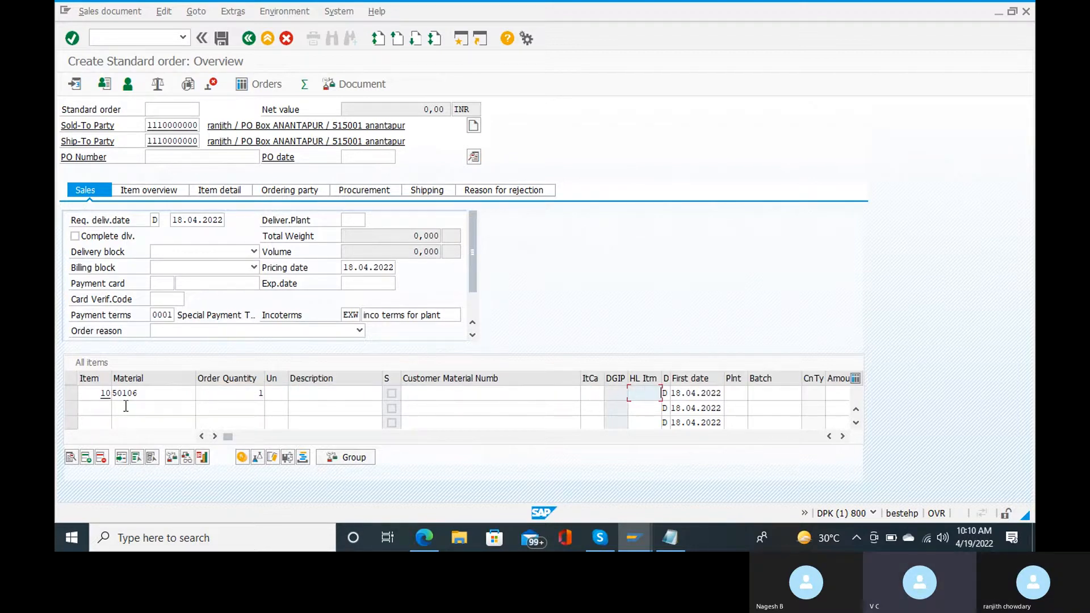
{"action": "key", "text": "Tab"}
{"action": "key", "text": "Tab"}
{"action": "type", "text": "ra"}
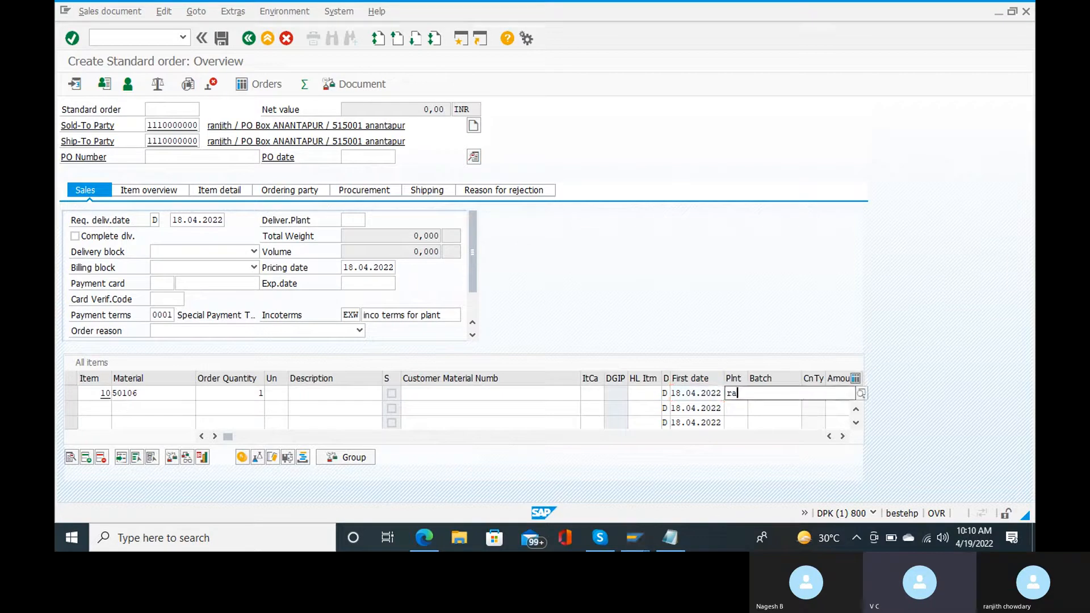
{"action": "type", "text": "nj"}
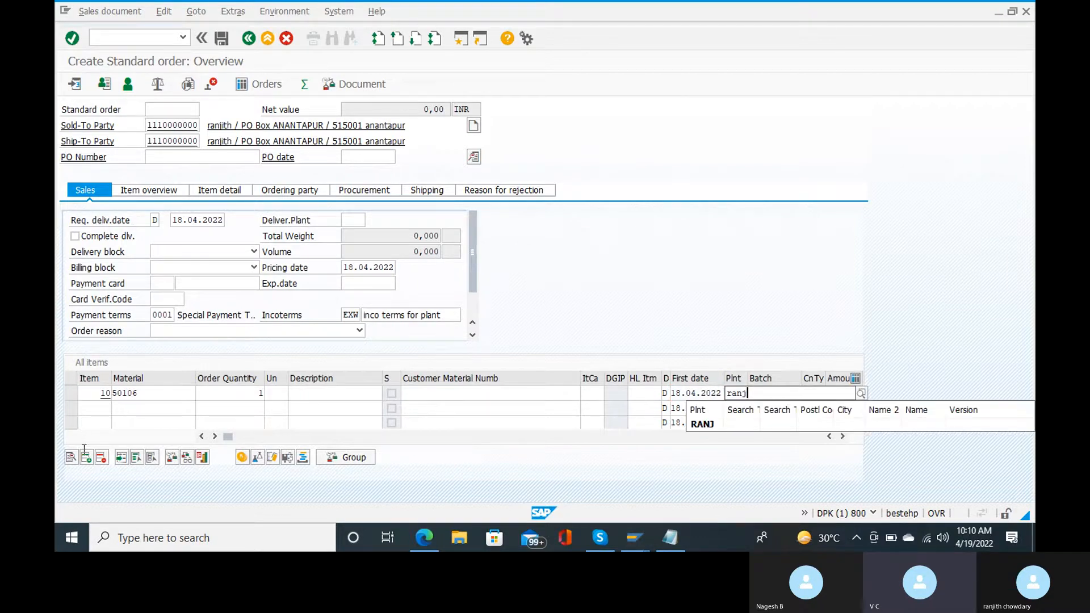
{"action": "left_click", "coordinate": [707, 426]}
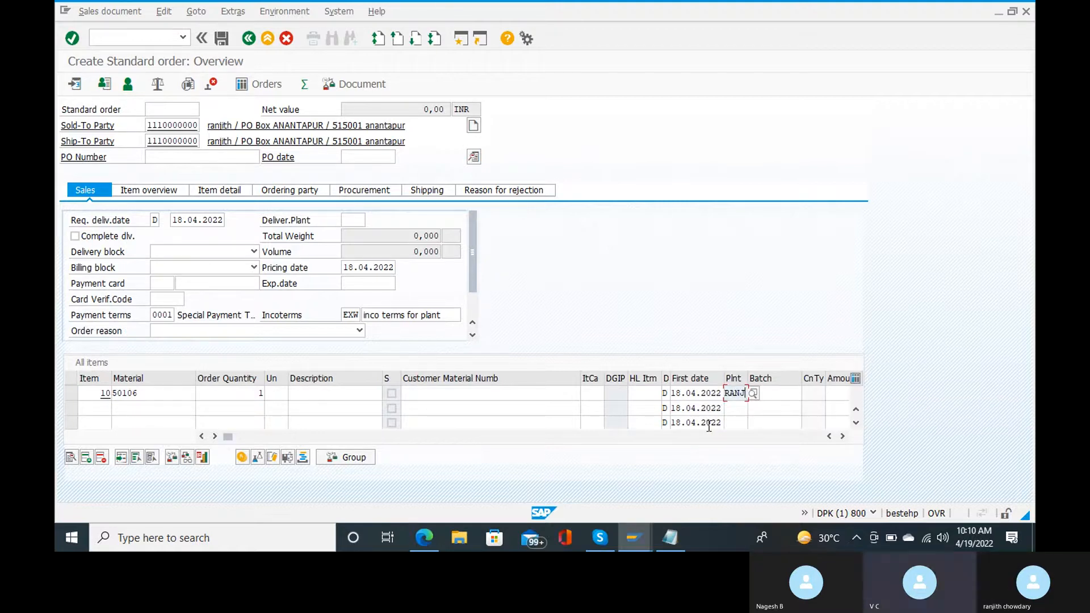
{"action": "key", "text": "Return"}
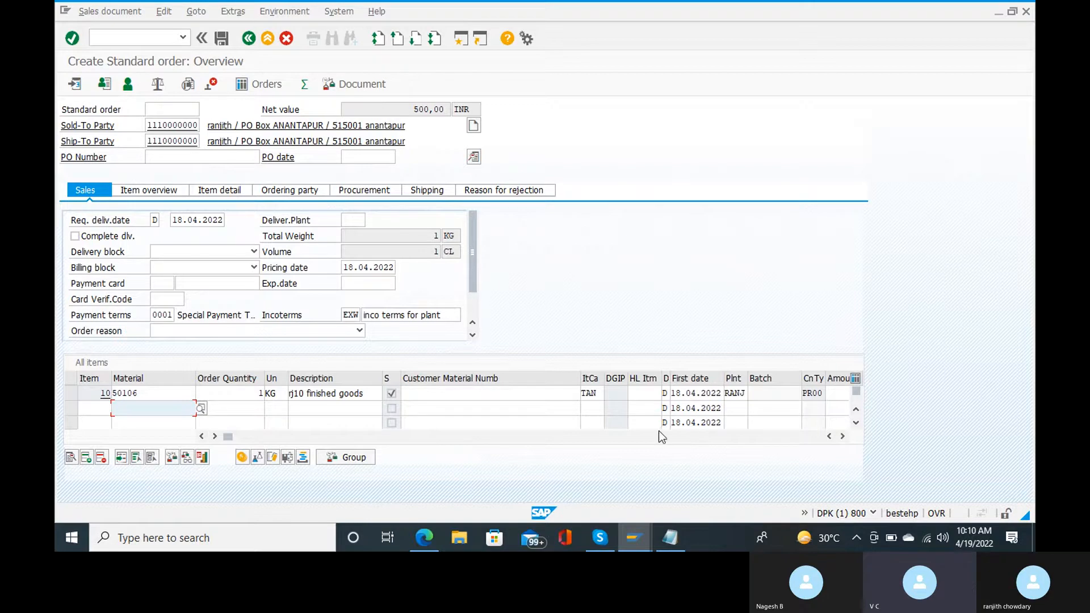
- Select item 10 and review its item-level pricing conditions and partner functions
{"action": "left_click", "coordinate": [74, 390]}
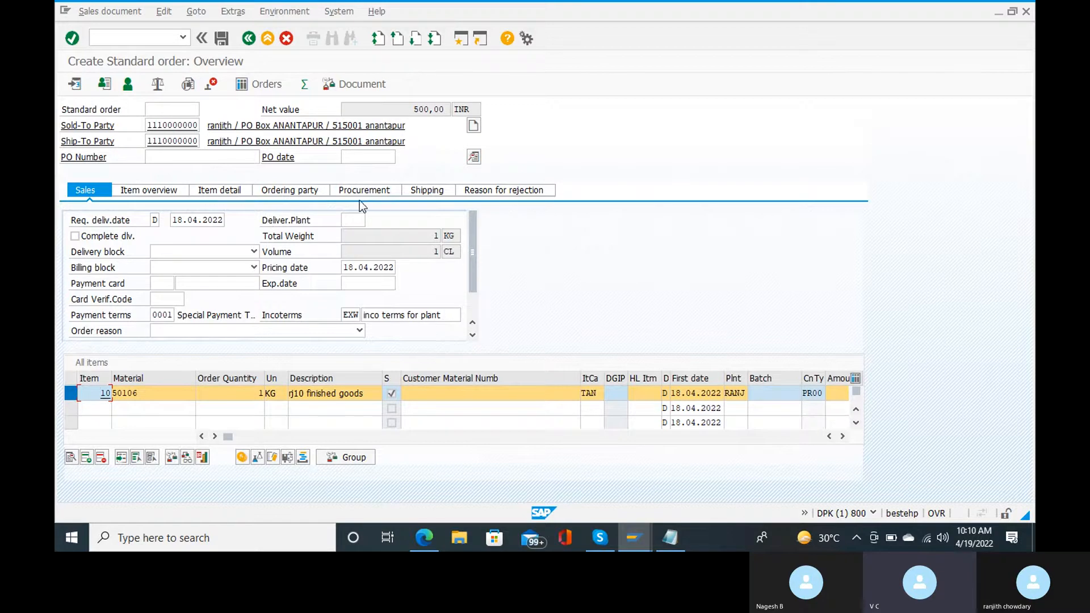
{"action": "left_click", "coordinate": [154, 190]}
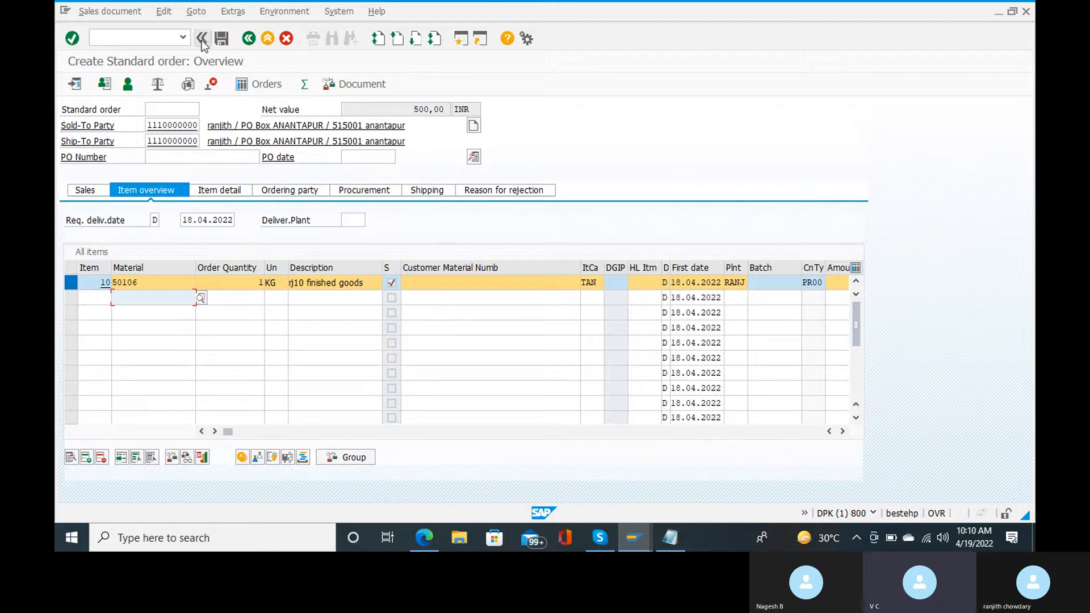
{"action": "left_click", "coordinate": [200, 11]}
{"action": "mouse_move", "coordinate": [205, 67]}
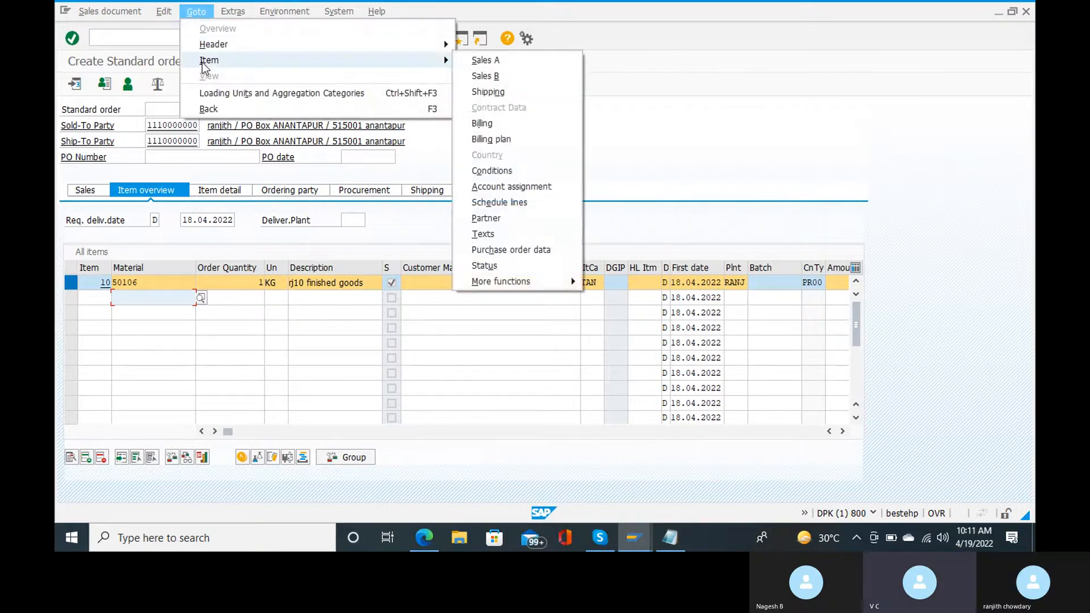
{"action": "mouse_move", "coordinate": [209, 43]}
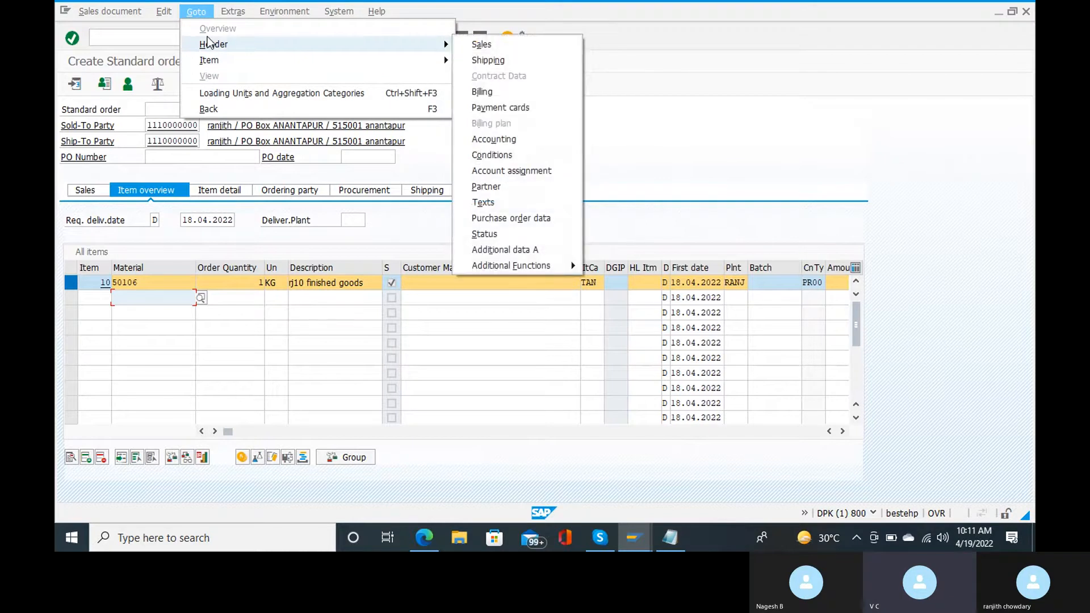
{"action": "mouse_move", "coordinate": [354, 71]}
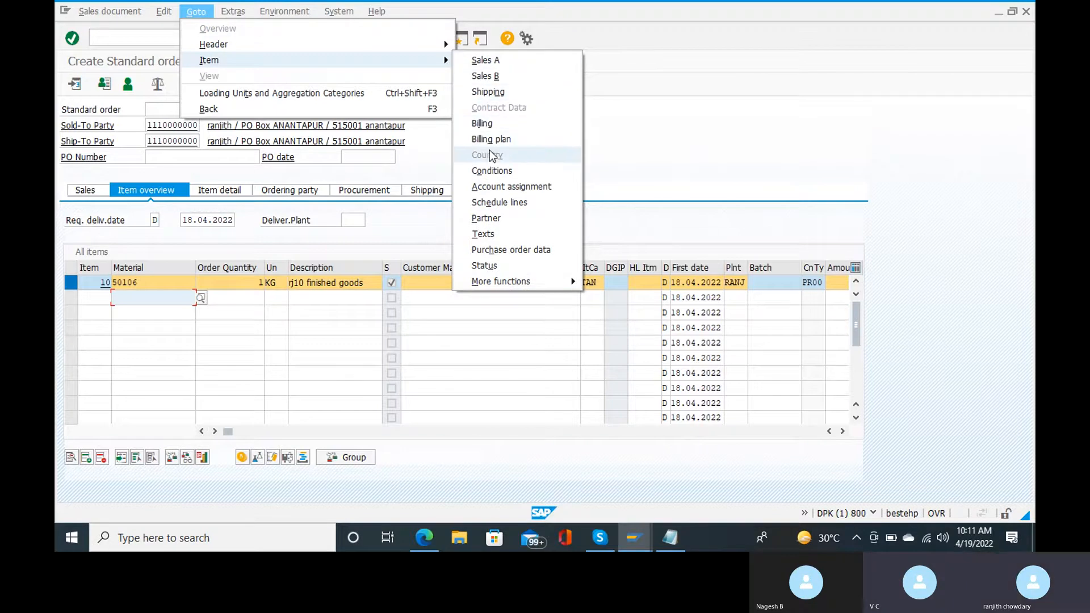
{"action": "left_click", "coordinate": [491, 170]}
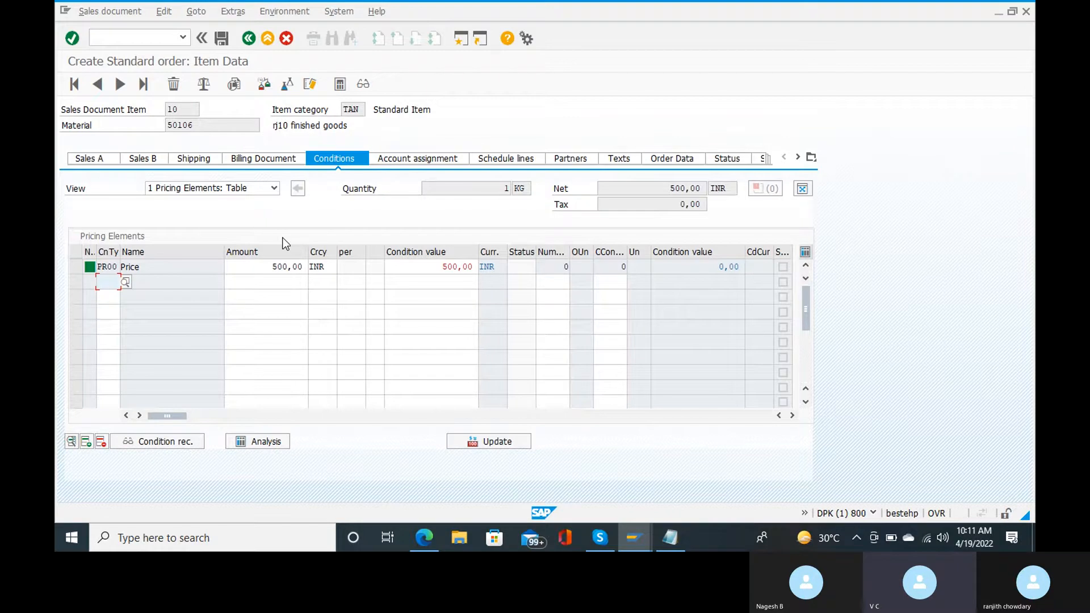
{"action": "left_click", "coordinate": [582, 169]}
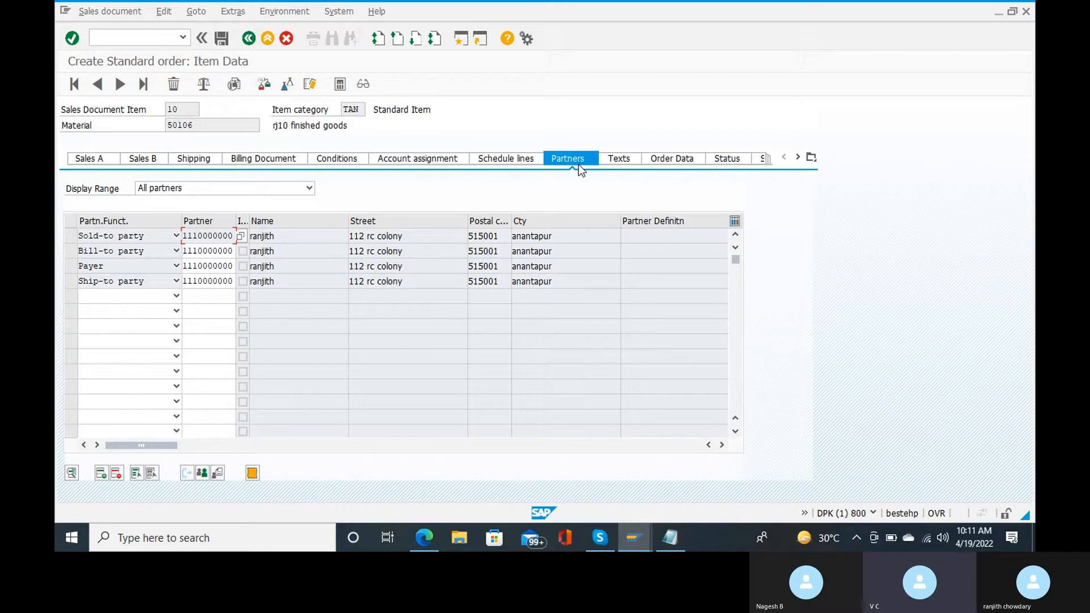
- Save the standard order as an incomplete document
{"action": "key", "text": "ctrl+s"}
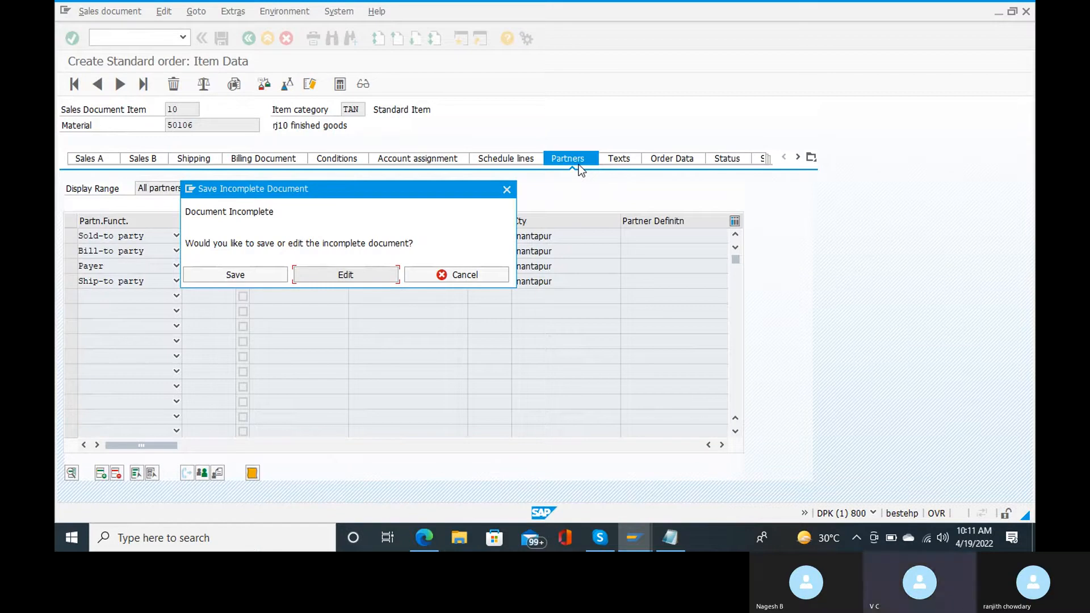
{"action": "left_click", "coordinate": [257, 280]}
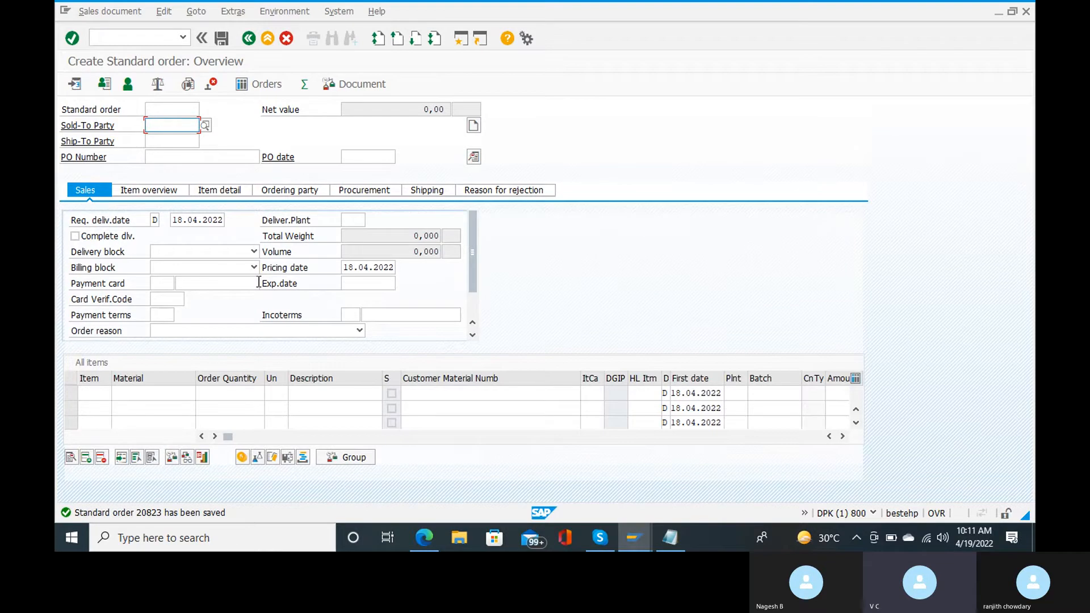
- Switch to Notepad and, well below the existing notes, add a line reading "standard order" followed by the saved order's number
{"action": "mouse_move", "coordinate": [672, 540]}
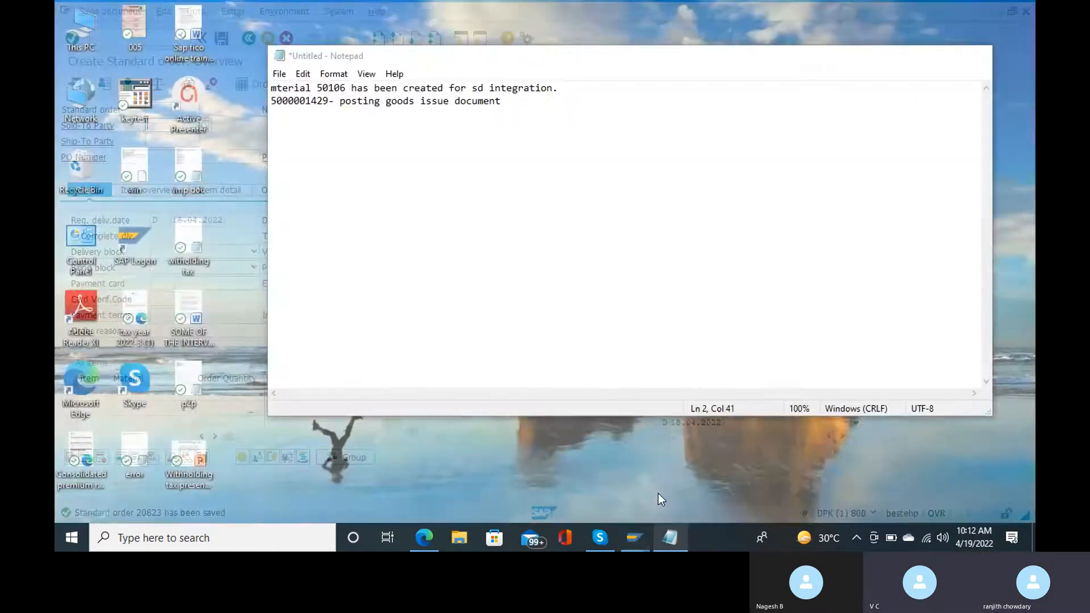
{"action": "left_click", "coordinate": [658, 493]}
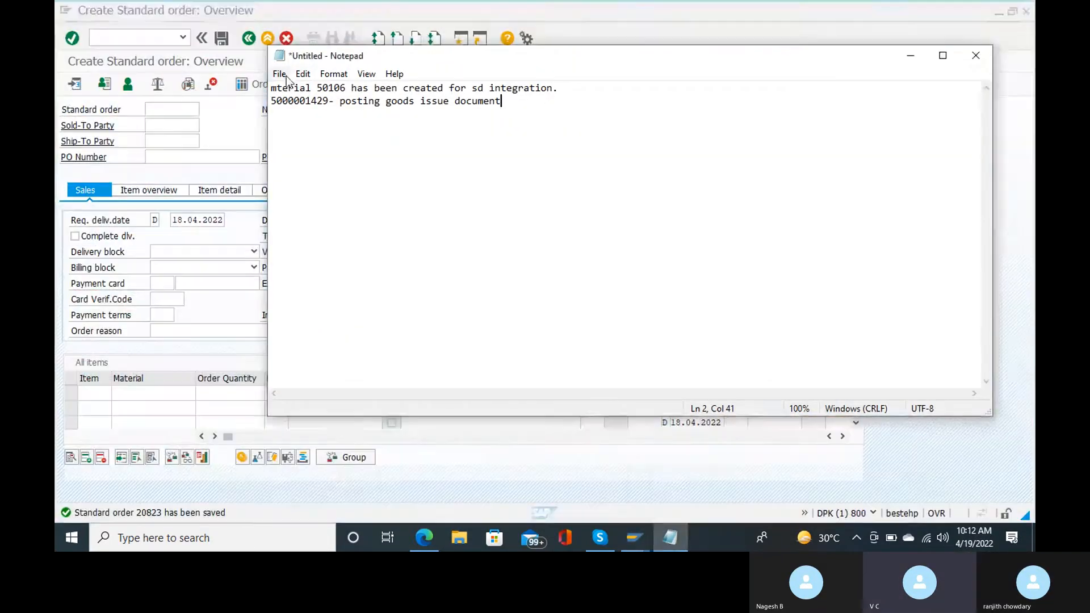
{"action": "left_click", "coordinate": [282, 74]}
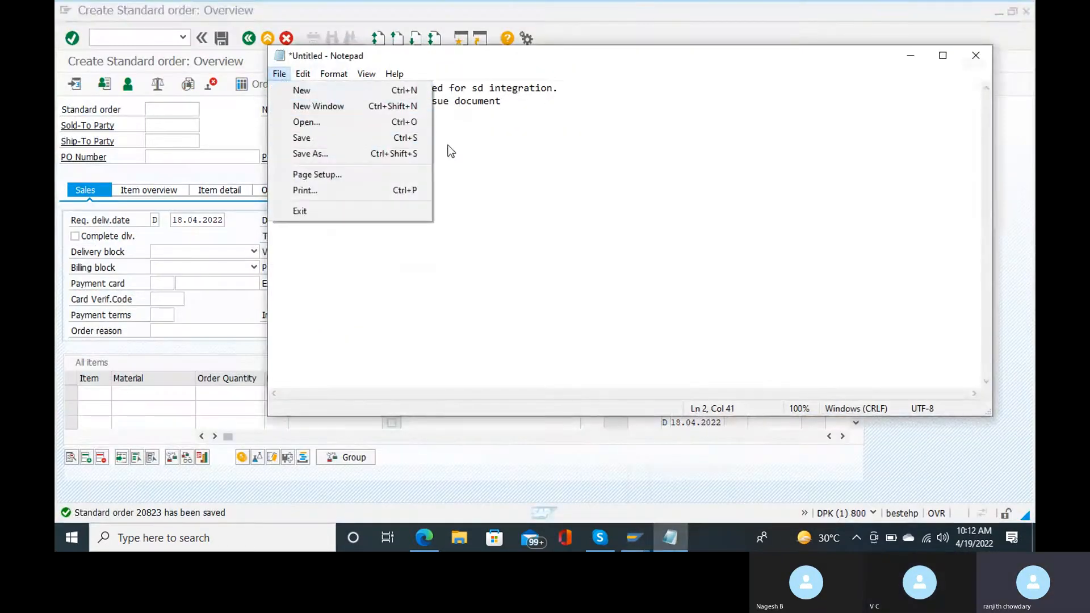
{"action": "left_click", "coordinate": [514, 108]}
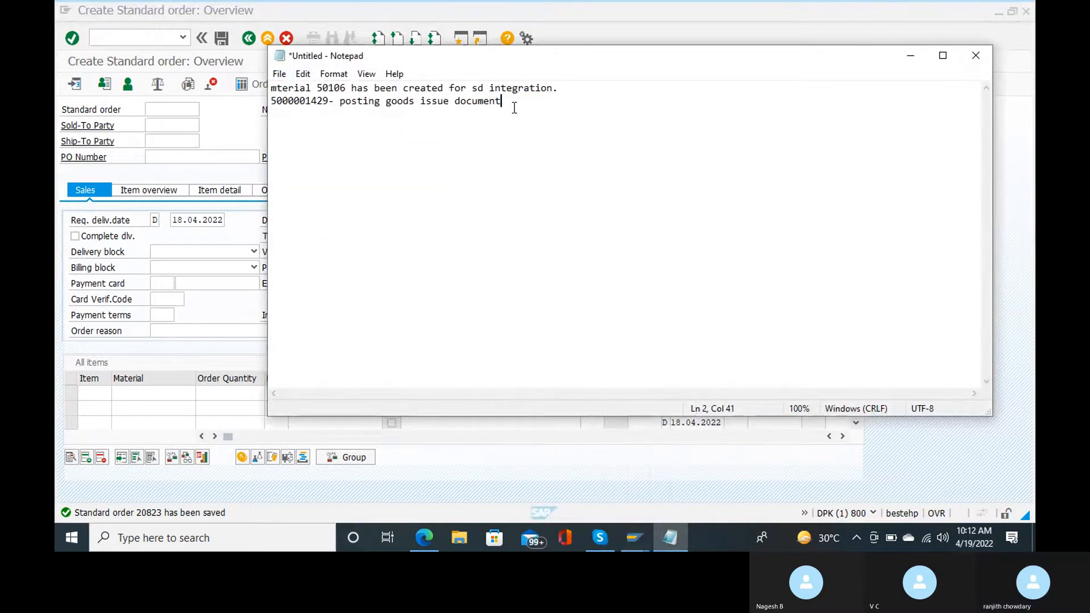
{"action": "key", "text": "Return"}
{"action": "key", "text": "Return"}
{"action": "key", "text": "Return"}
{"action": "key", "text": "Return"}
{"action": "key", "text": "Return"}
{"action": "key", "text": "Return"}
{"action": "key", "text": "Return"}
{"action": "key", "text": "Return"}
{"action": "key", "text": "Return"}
{"action": "key", "text": "Return"}
{"action": "key", "text": "Return"}
{"action": "key", "text": "Return"}
{"action": "key", "text": "Return"}
{"action": "key", "text": "Return"}
{"action": "key", "text": "Return"}
{"action": "key", "text": "Return"}
{"action": "key", "text": "Return"}
{"action": "key", "text": "Return"}
{"action": "key", "text": "Return"}
{"action": "key", "text": "Return"}
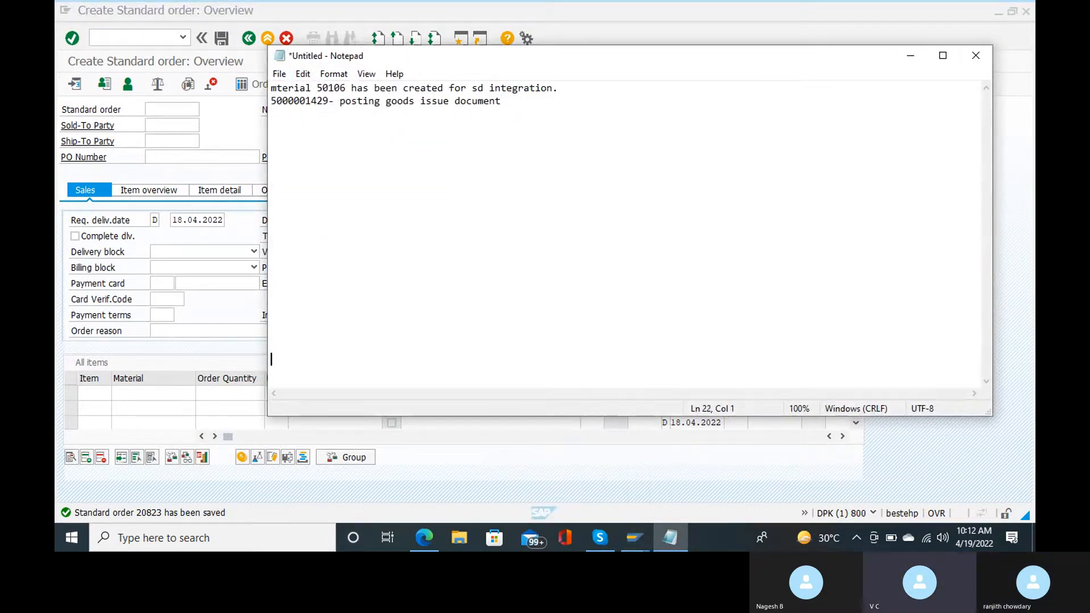
{"action": "key", "text": "Return"}
{"action": "key", "text": "Return"}
{"action": "key", "text": "Return"}
{"action": "key", "text": "Return"}
{"action": "key", "text": "Return"}
{"action": "key", "text": "Return"}
{"action": "key", "text": "Return"}
{"action": "key", "text": "Return"}
{"action": "type", "text": "standard order "}
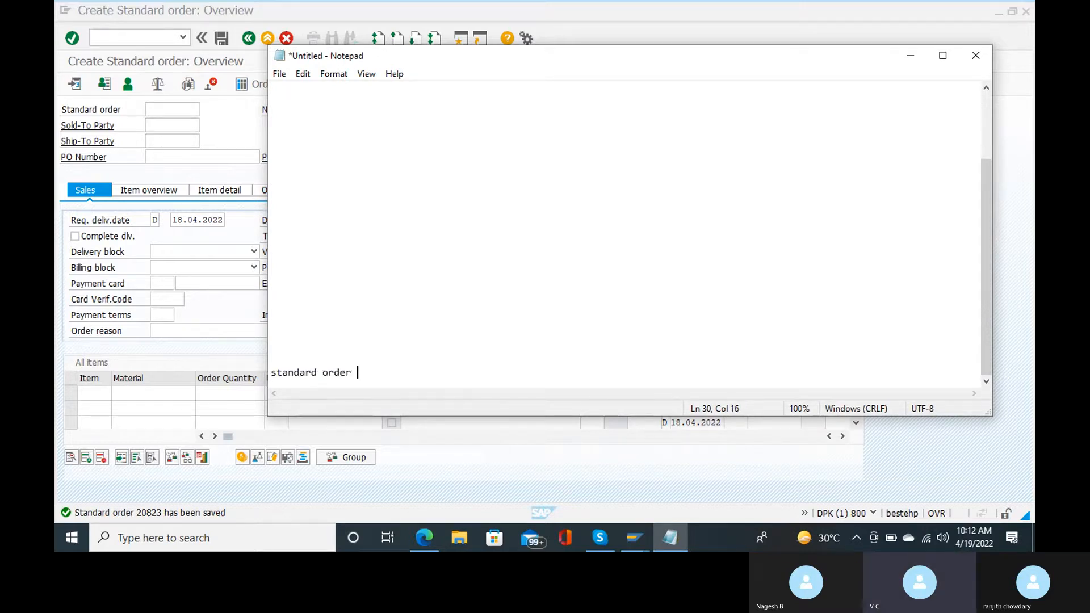
{"action": "type", "text": "2080"}
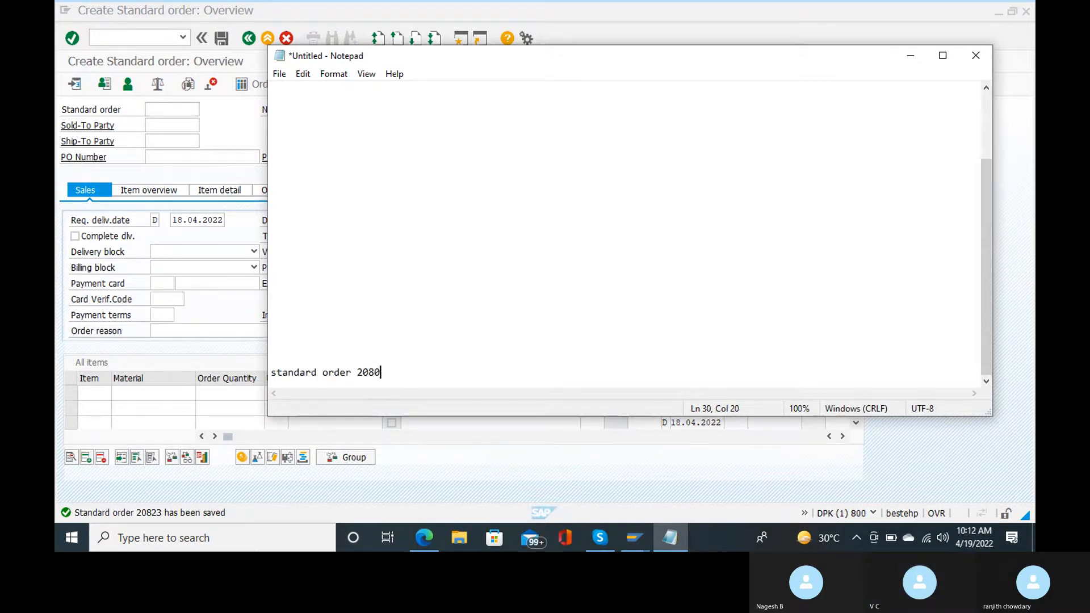
{"action": "key", "text": "BackSpace"}
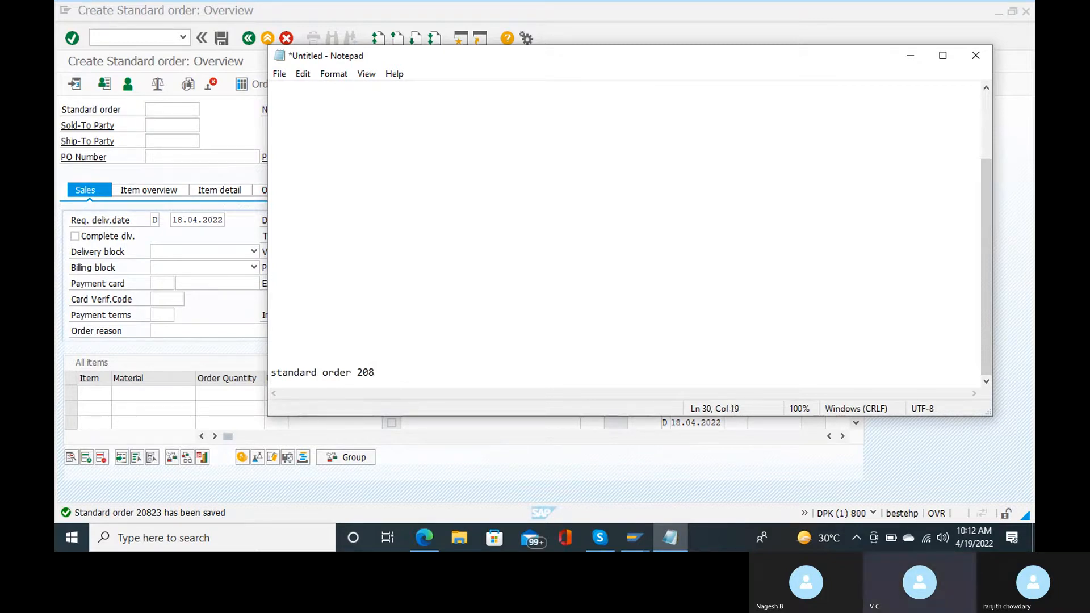
{"action": "type", "text": "23"}
{"action": "left_click", "coordinate": [912, 61]}
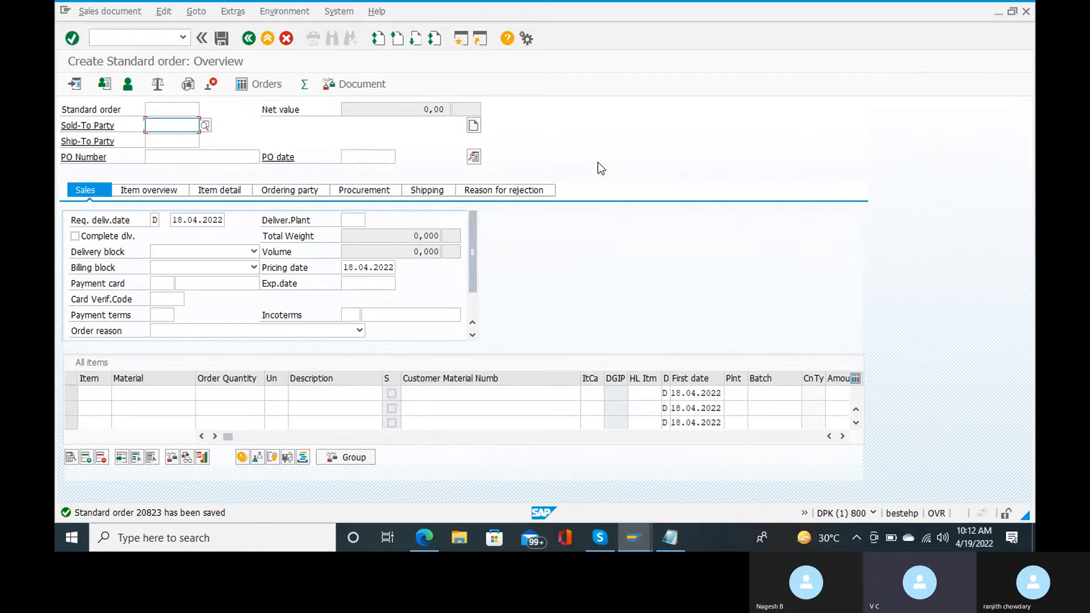
- Leave the order screen for SAP Easy Access and check the integration step list on the Skype slide
{"action": "left_click", "coordinate": [149, 39]}
{"action": "type", "text": "/n"}
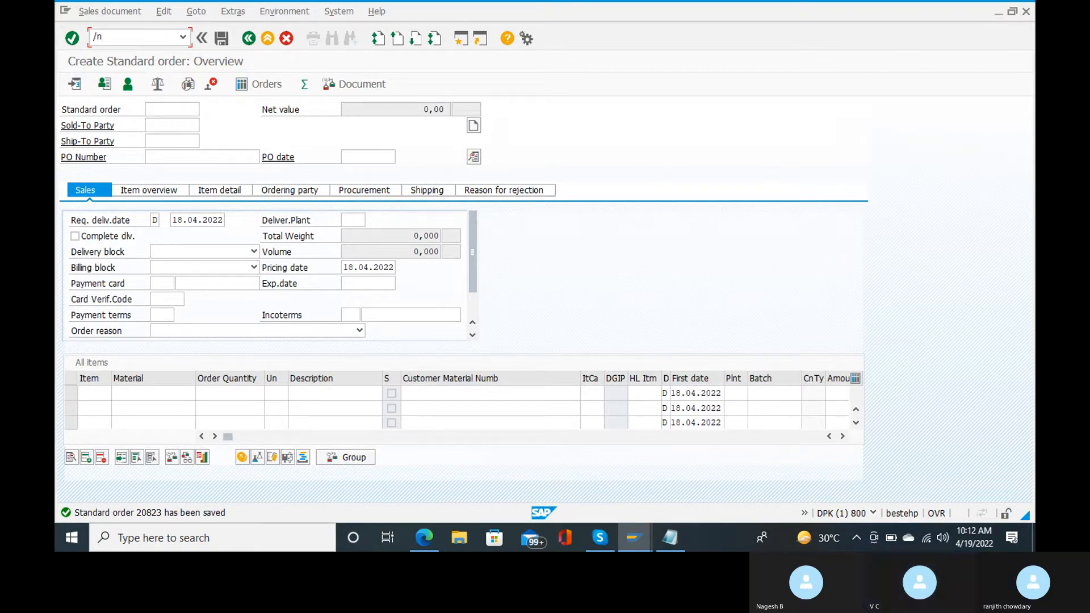
{"action": "key", "text": "Return"}
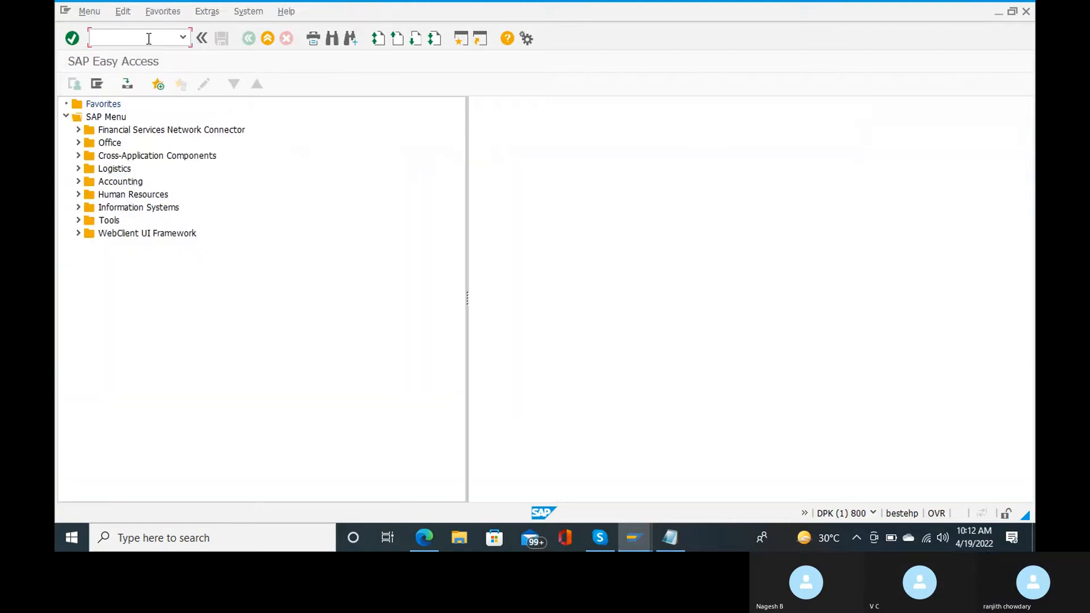
{"action": "mouse_move", "coordinate": [588, 530]}
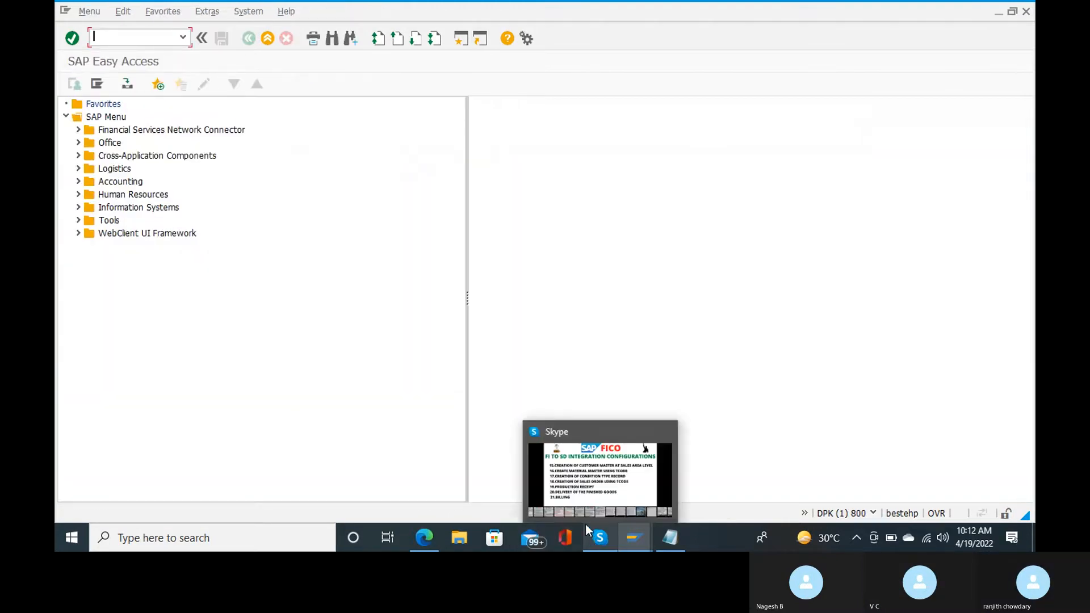
{"action": "mouse_move", "coordinate": [583, 484]}
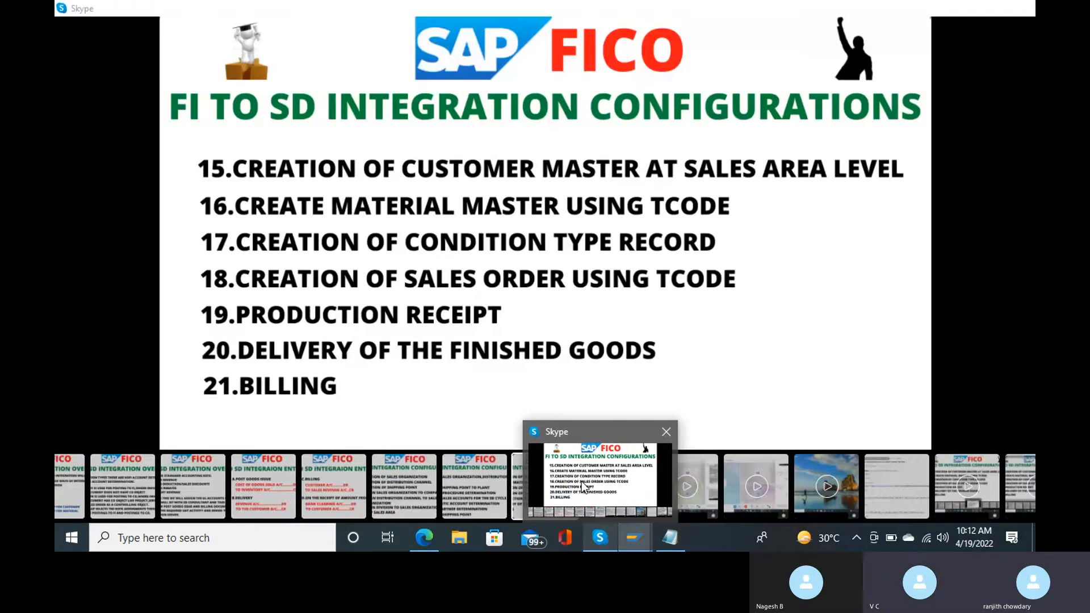
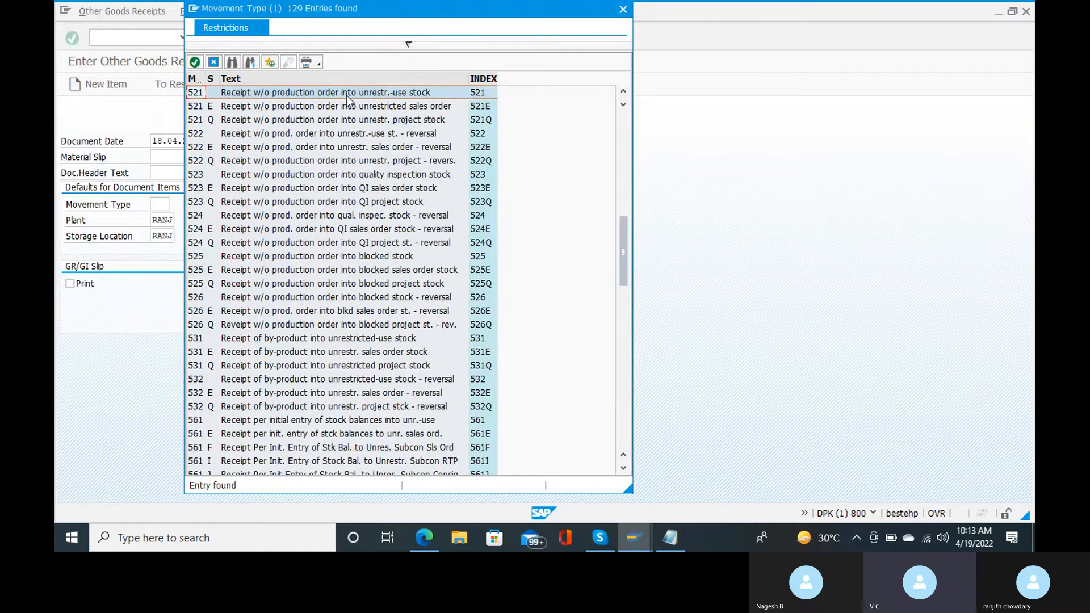
- Post a goods receipt with movement type 521 (receipt without production order into unrestricted-use stock) for material 50106, quantity 1
{"action": "double_click", "coordinate": [347, 94]}
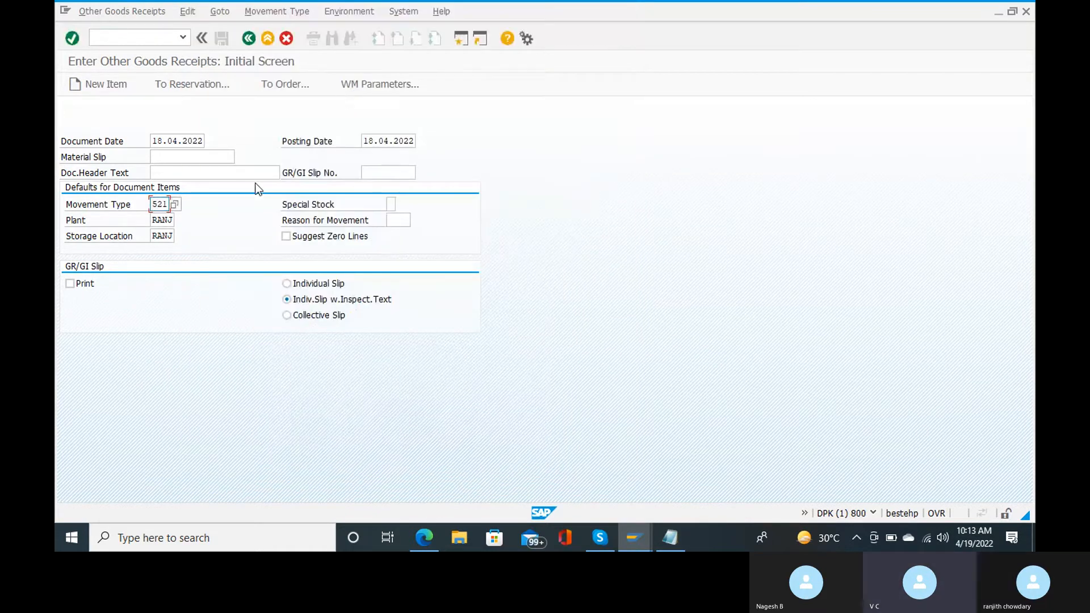
{"action": "key", "text": "Return"}
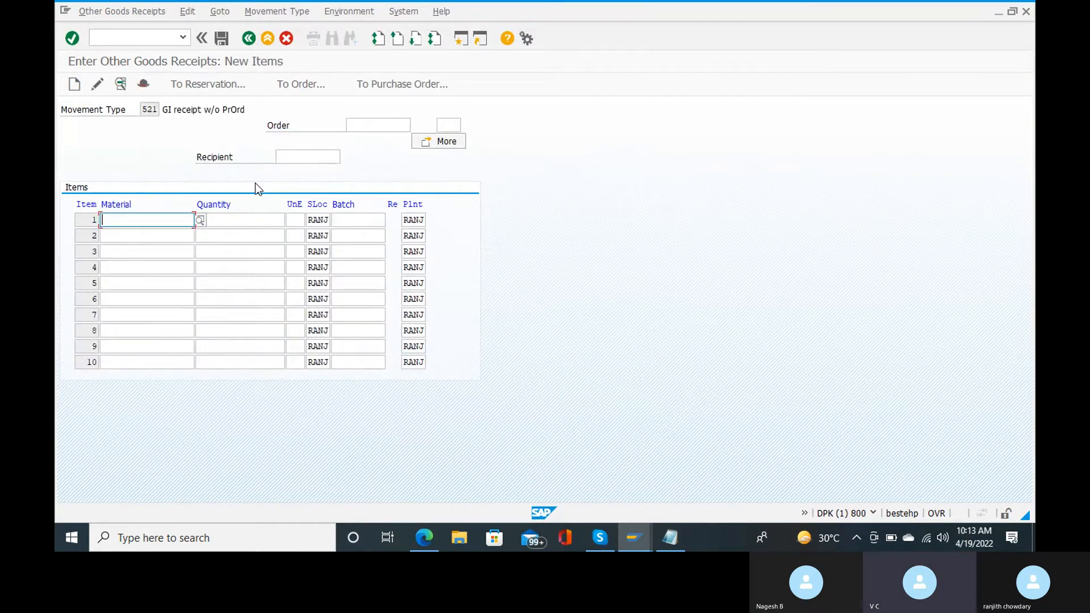
{"action": "key", "text": "BackSpace"}
{"action": "left_click", "coordinate": [146, 238]}
{"action": "left_click", "coordinate": [254, 226]}
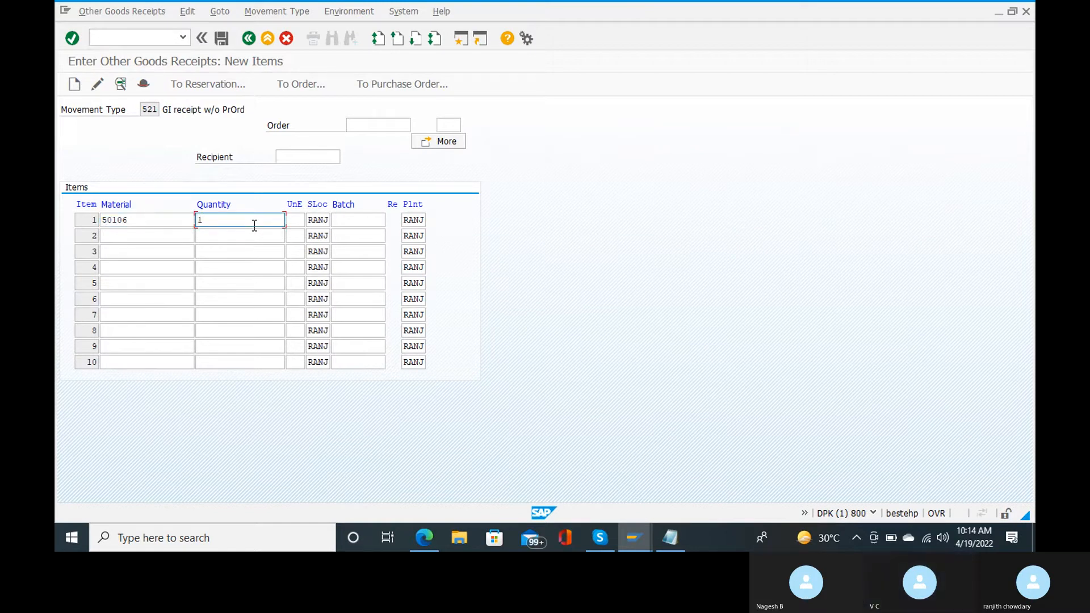
{"action": "key", "text": "Return"}
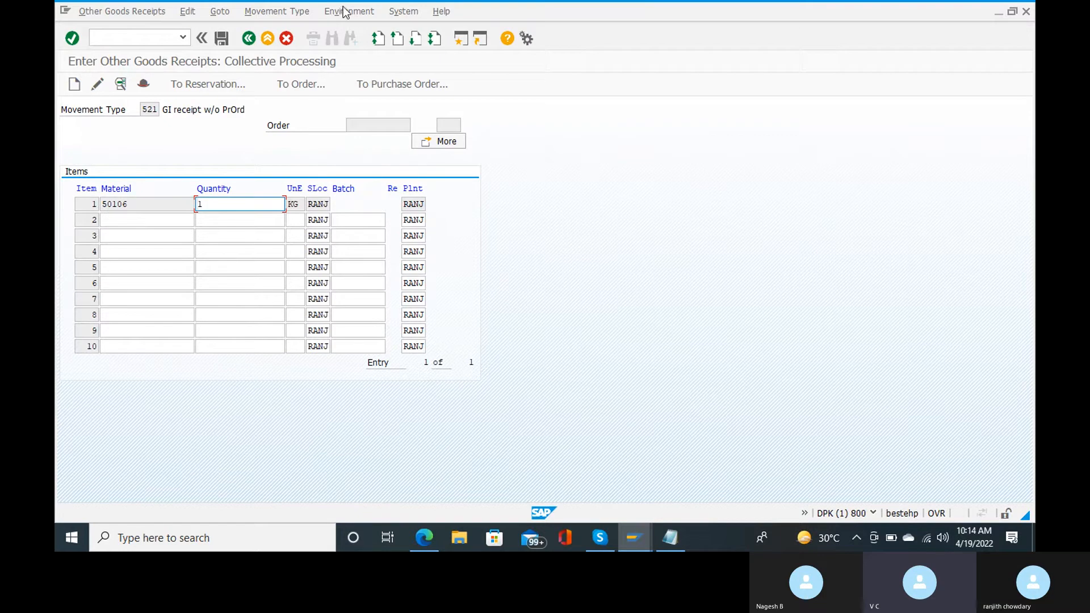
{"action": "left_click", "coordinate": [219, 42]}
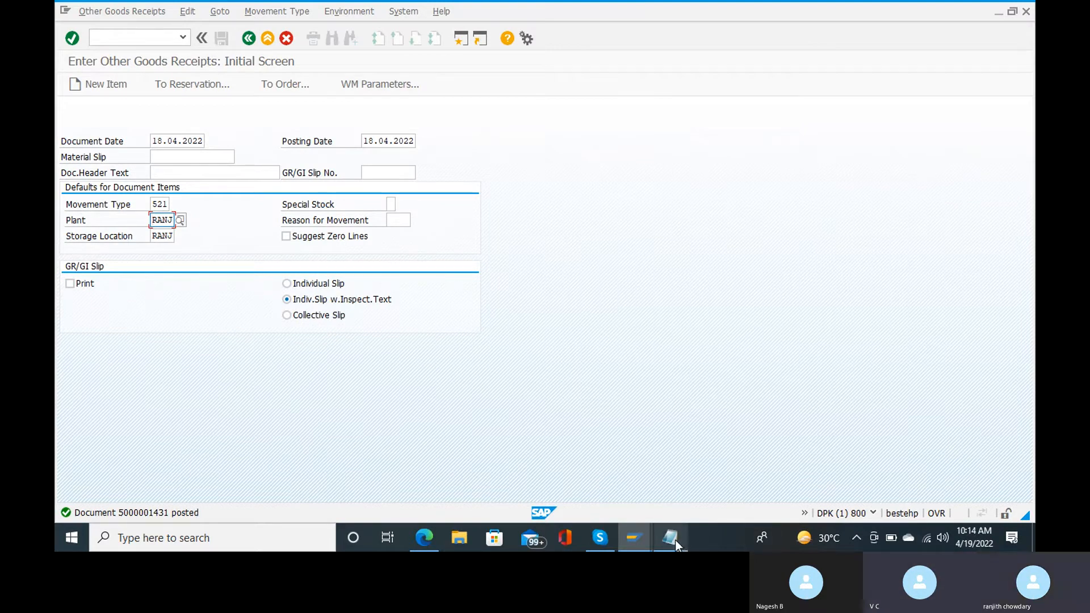
{"action": "mouse_move", "coordinate": [684, 548]}
{"action": "left_click", "coordinate": [677, 502]}
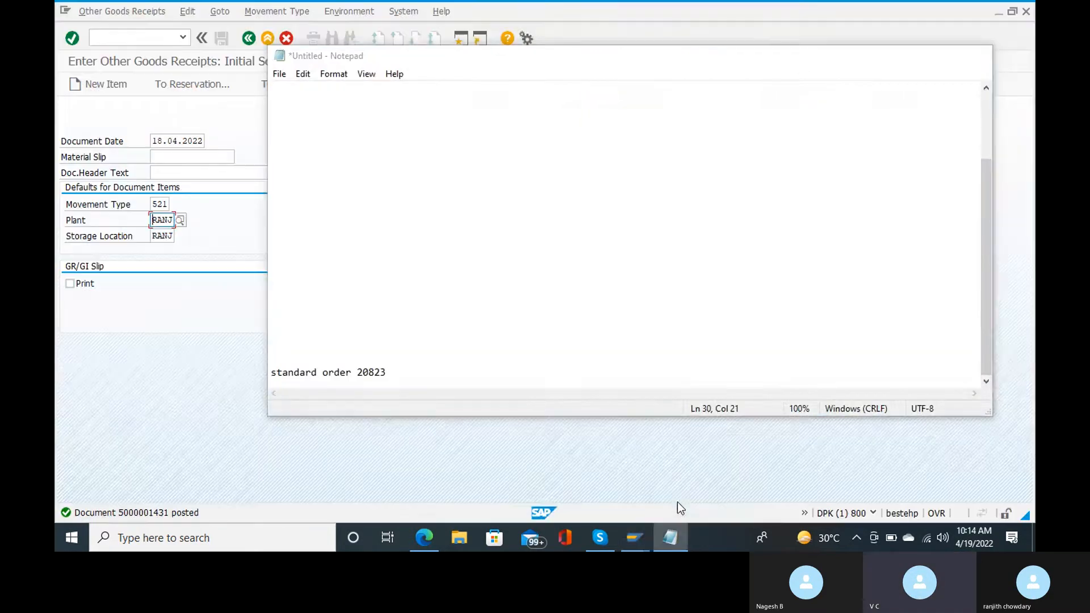
{"action": "key", "text": "Return"}
{"action": "type", "text": "500000"}
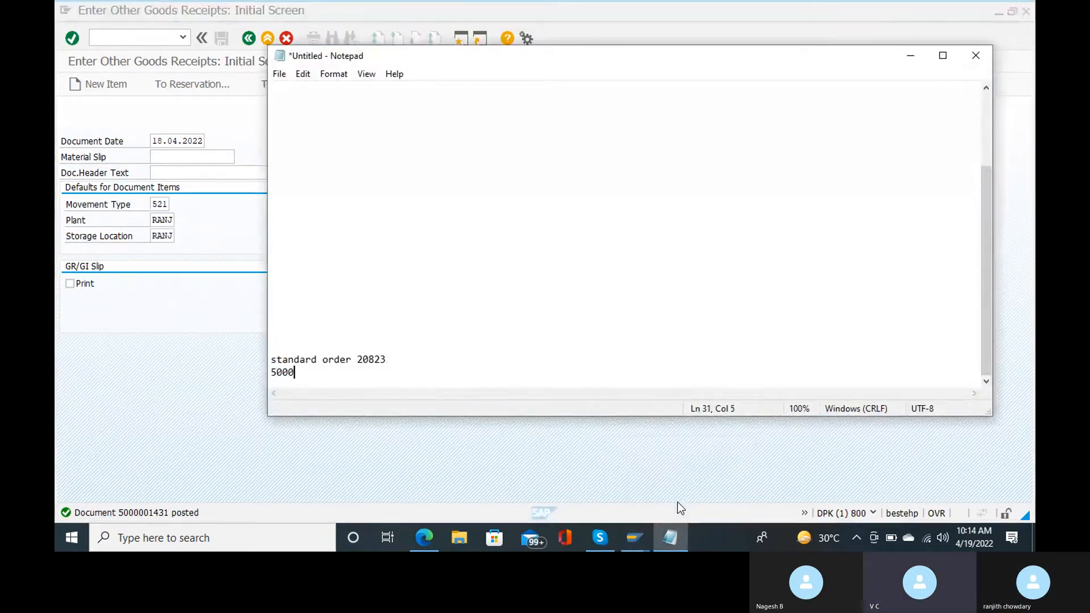
{"action": "type", "text": "001431 pos"}
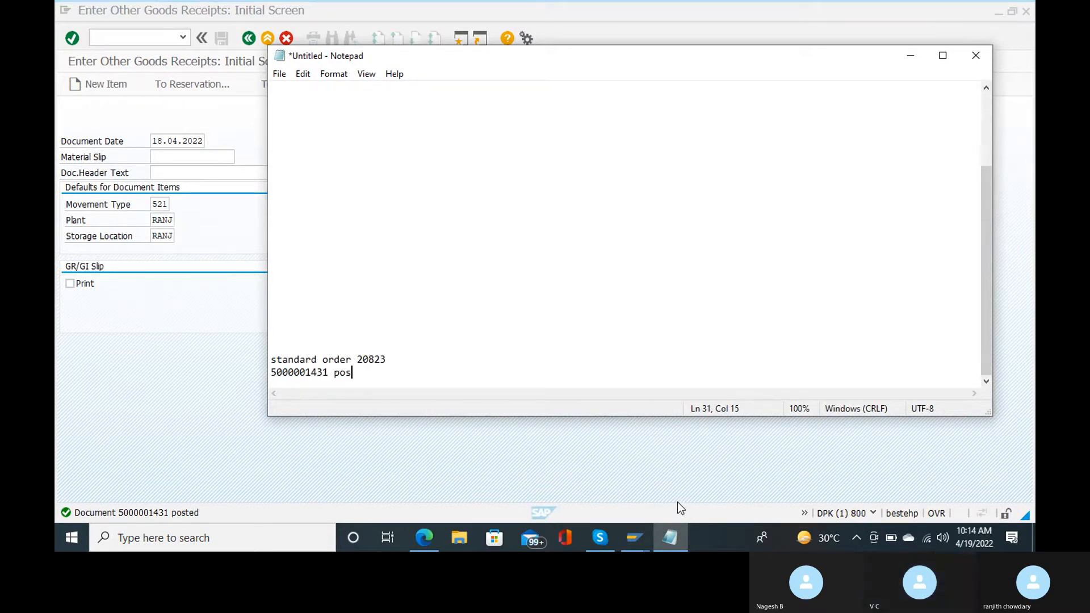
{"action": "type", "text": "t goods i"}
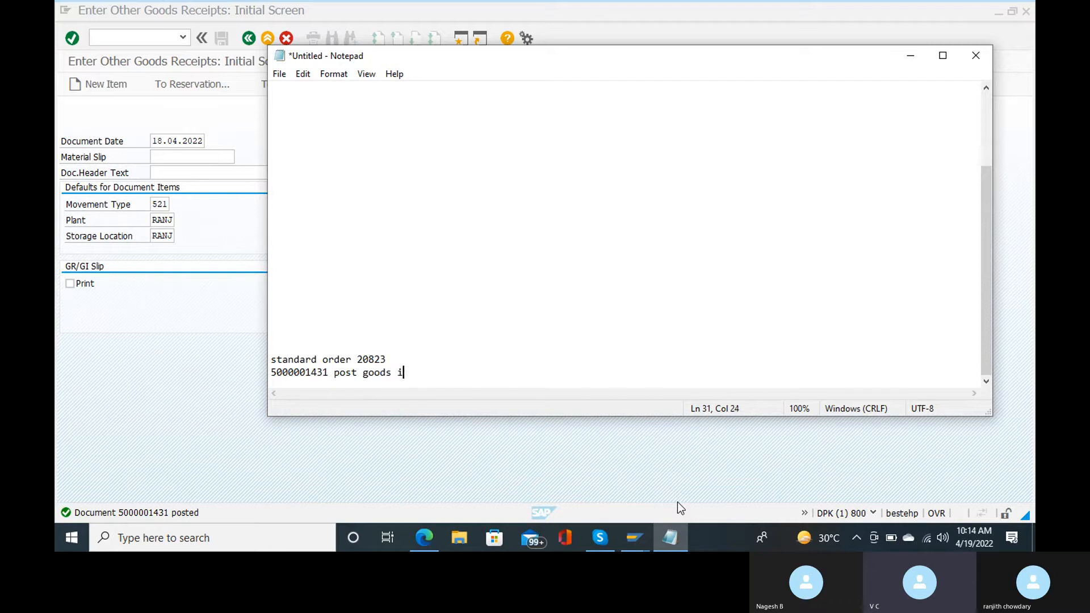
{"action": "type", "text": "ssue document number"}
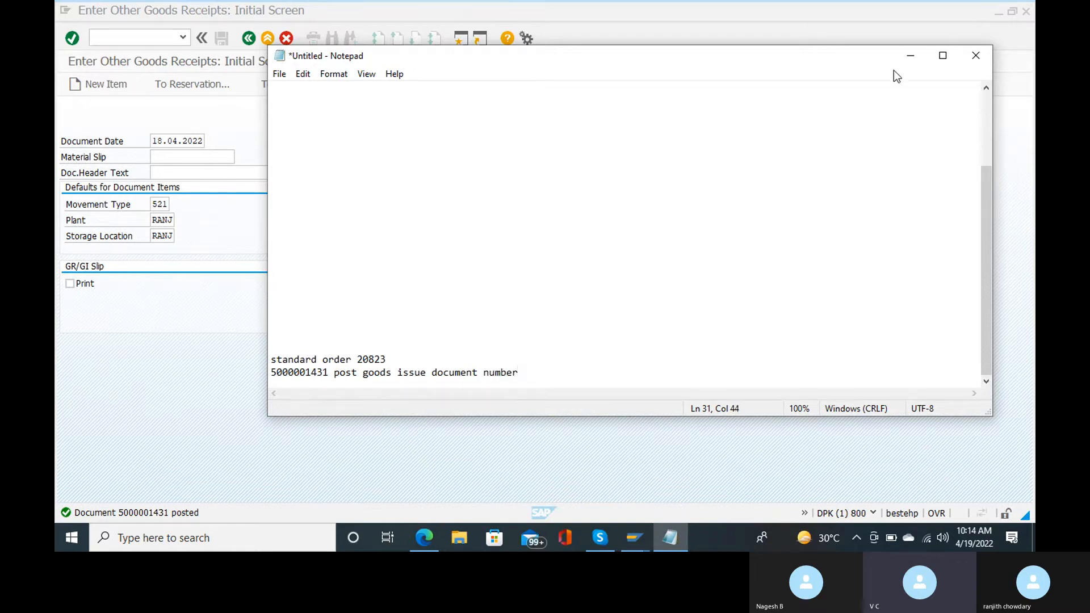
{"action": "left_click", "coordinate": [910, 56]}
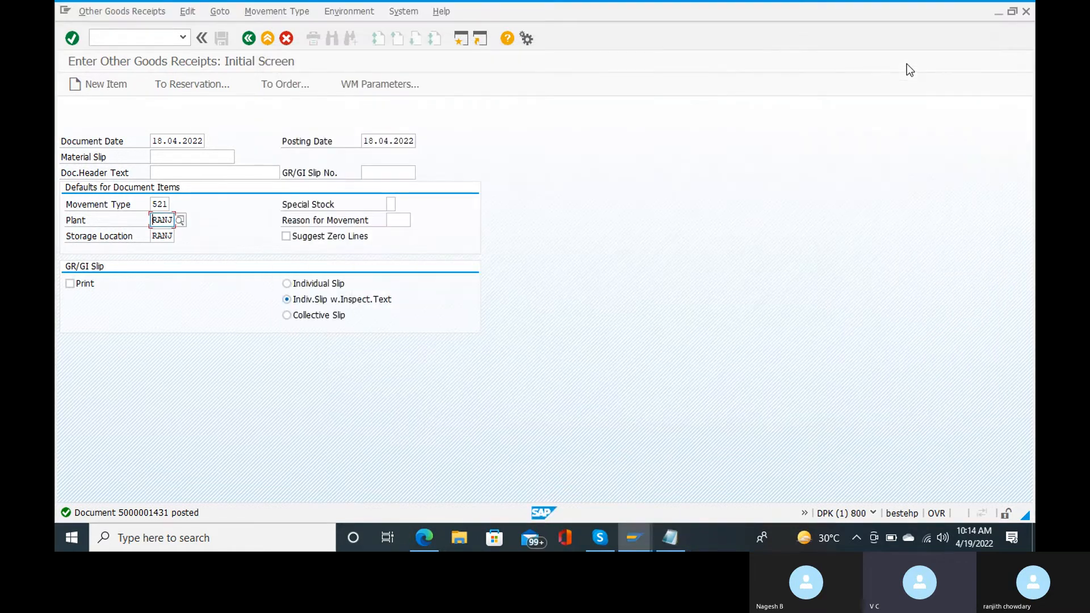
{"action": "left_click", "coordinate": [143, 39]}
{"action": "type", "text": "/n"}
{"action": "key", "text": "Return"}
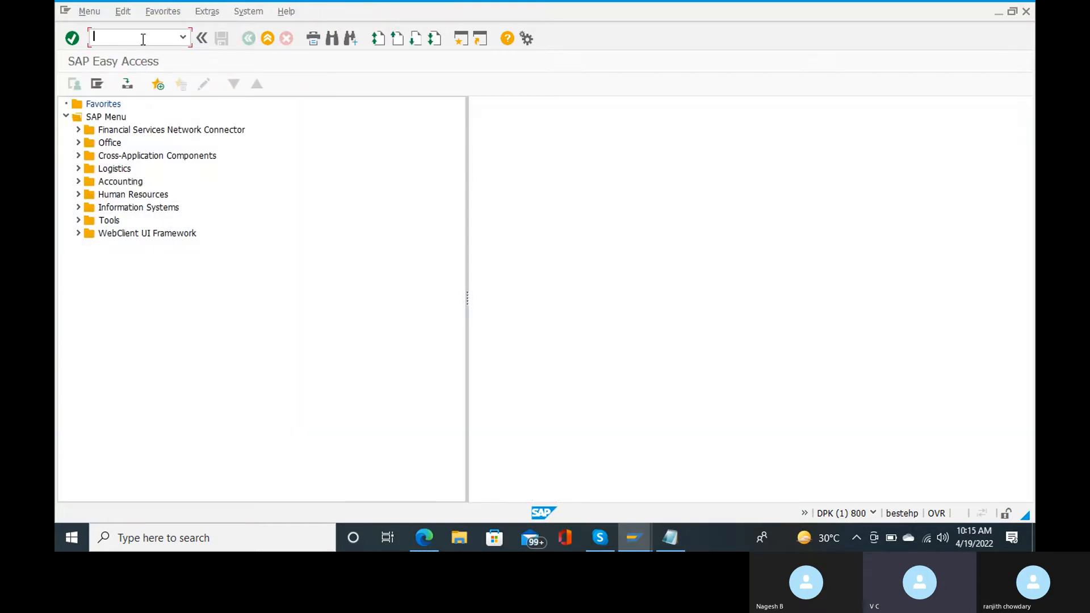
{"action": "type", "text": "mb03"}
{"action": "key", "text": "Return"}
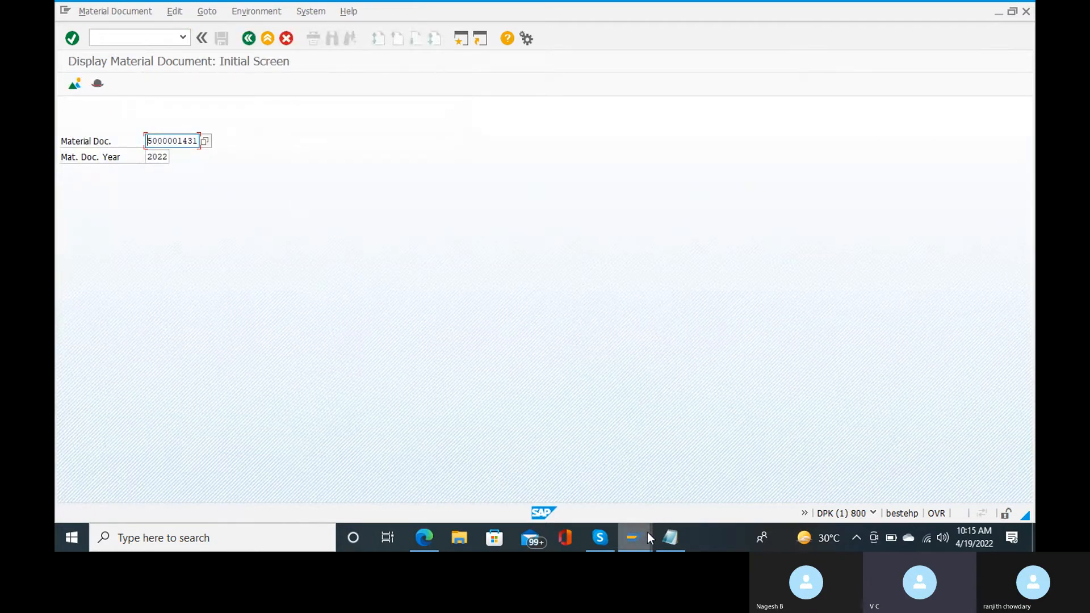
{"action": "mouse_move", "coordinate": [663, 537]}
{"action": "mouse_move", "coordinate": [653, 497]}
{"action": "left_click", "coordinate": [75, 84]}
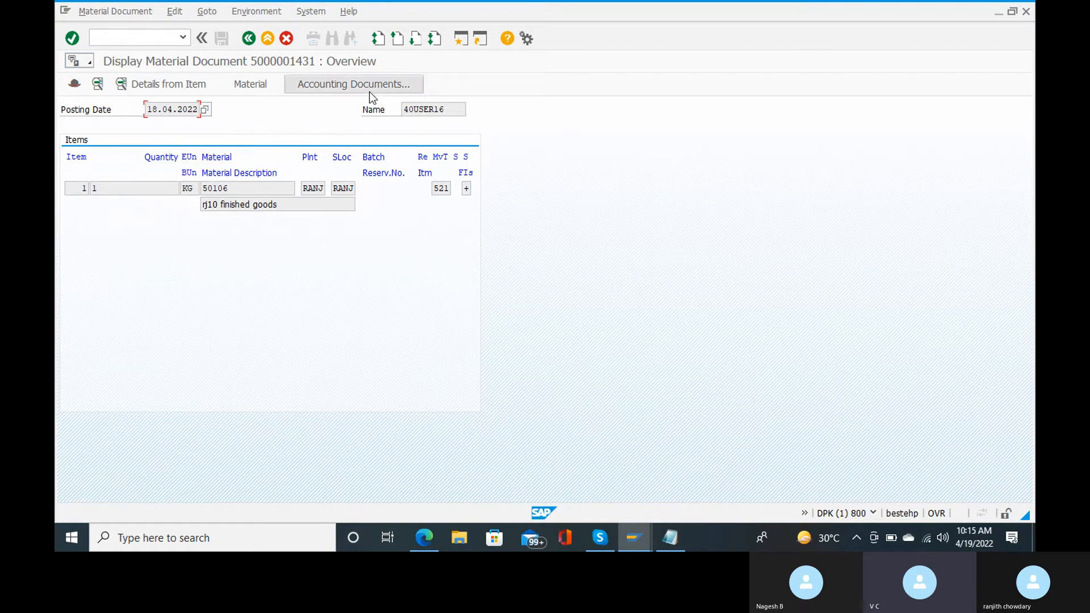
{"action": "left_click", "coordinate": [348, 90]}
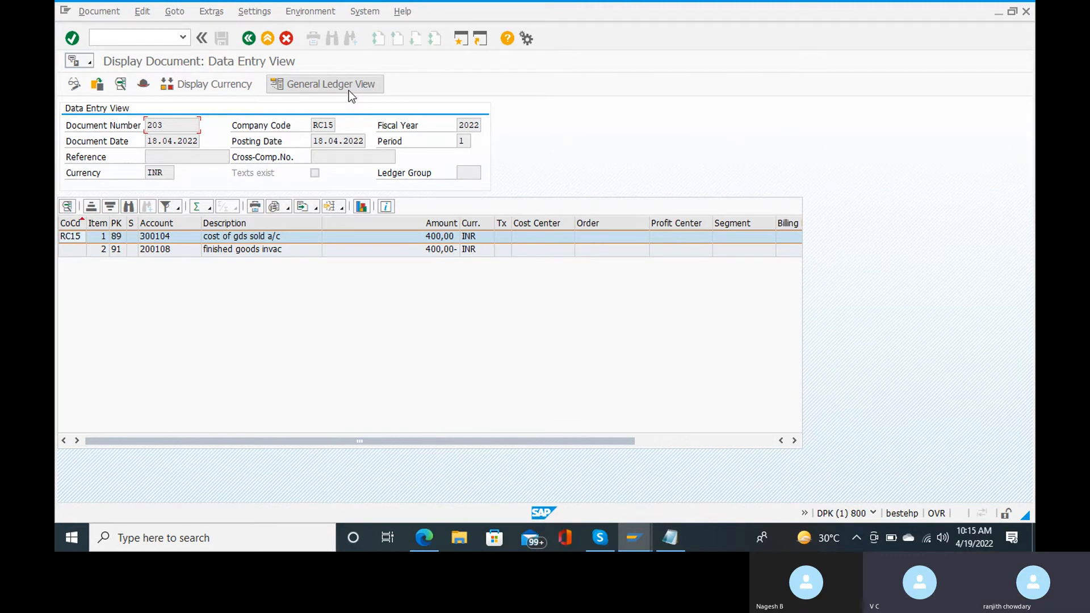
- Switch to the Skype slides and go from the FI to SD integration entries to the configuration list with steps 15 to 21
{"action": "mouse_move", "coordinate": [594, 544]}
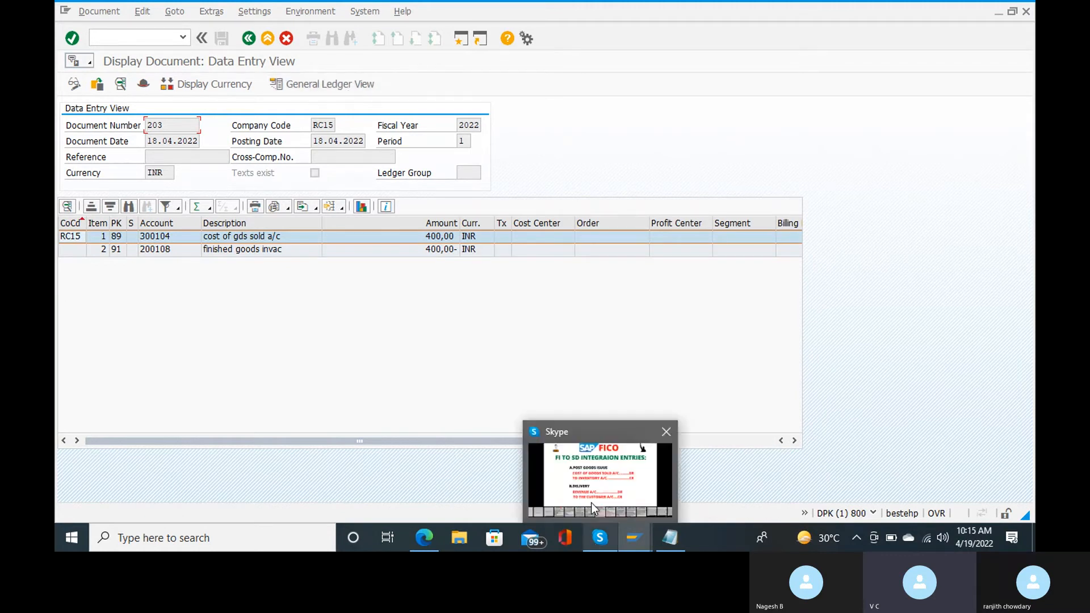
{"action": "mouse_move", "coordinate": [591, 502]}
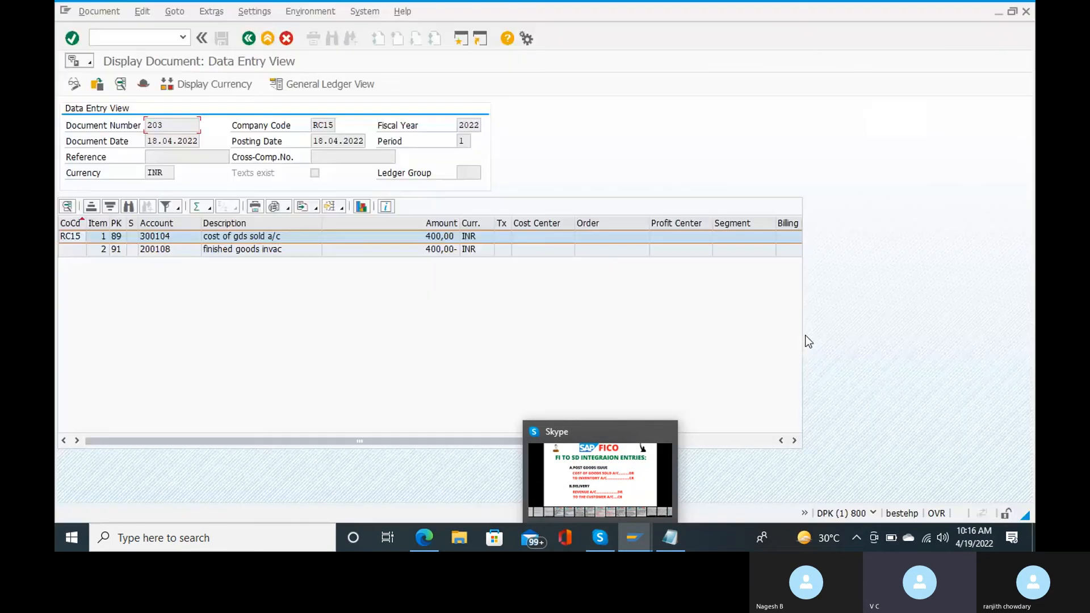
{"action": "left_click", "coordinate": [606, 547]}
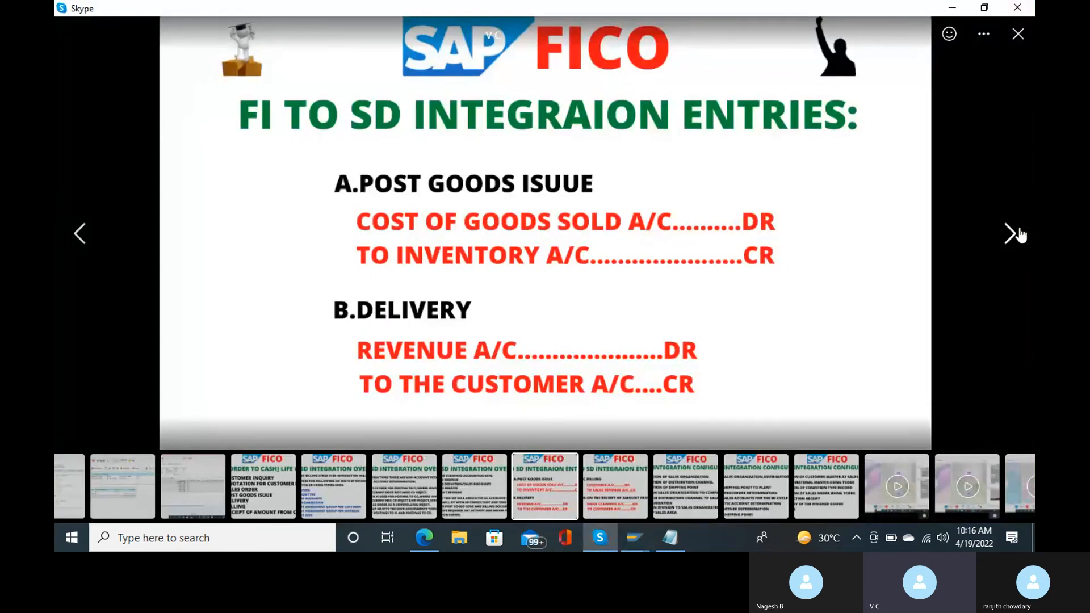
{"action": "left_click", "coordinate": [1018, 233]}
{"action": "left_click", "coordinate": [1019, 232]}
{"action": "left_click", "coordinate": [1018, 233]}
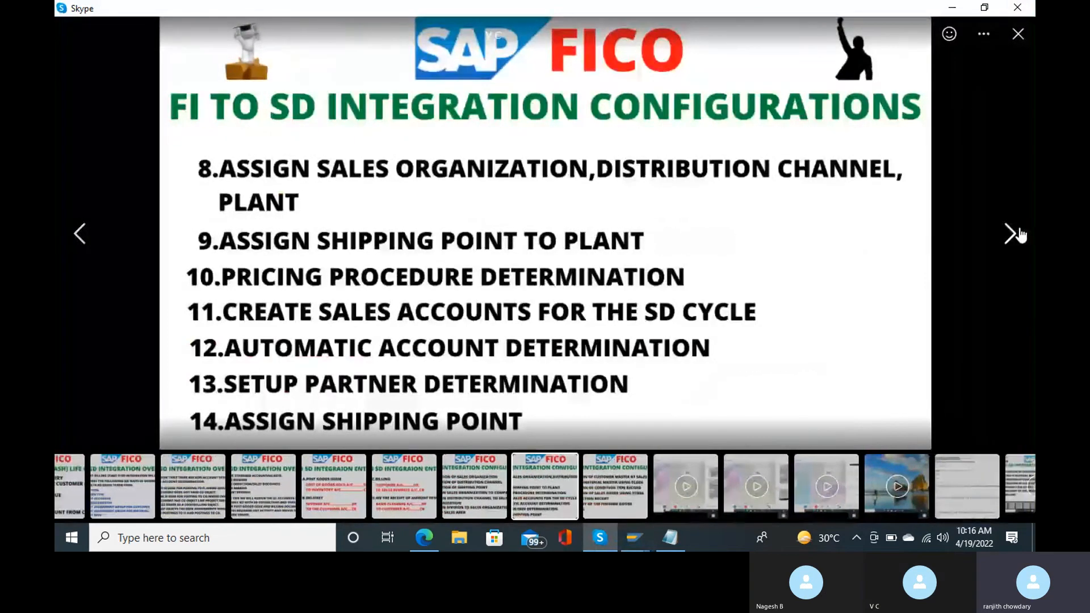
{"action": "left_click", "coordinate": [1018, 234]}
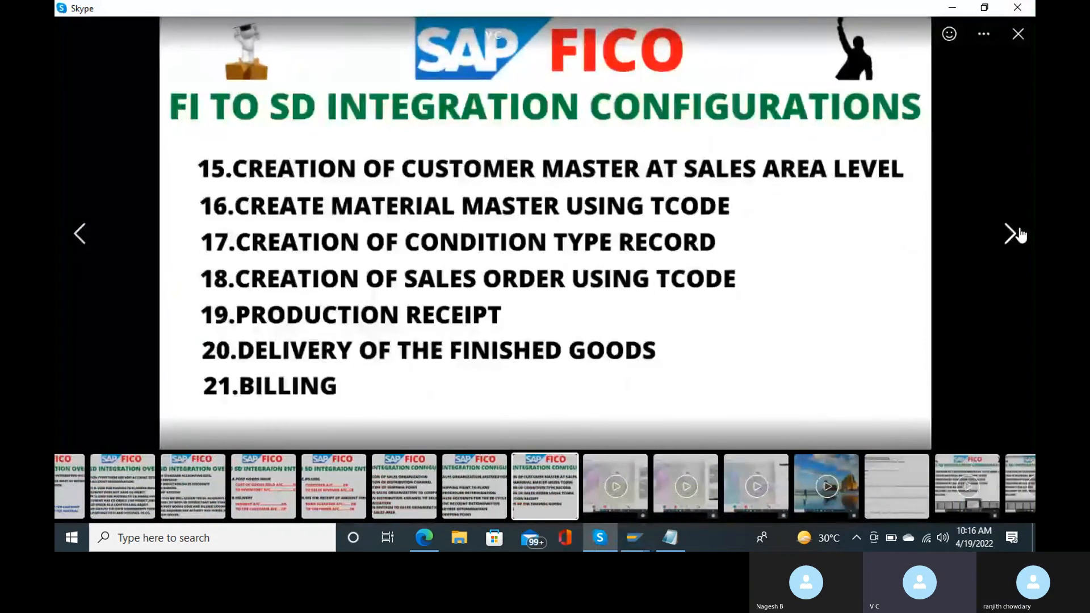